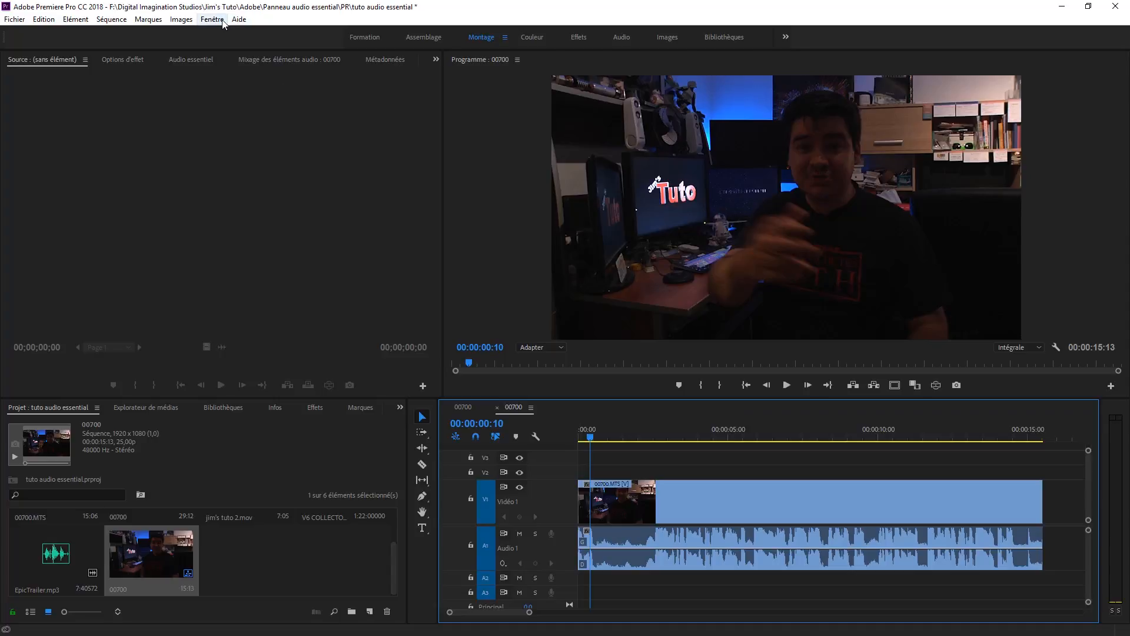
# - Display the Audio essentiel panel for editing clip sound
pyautogui.click(217, 20)
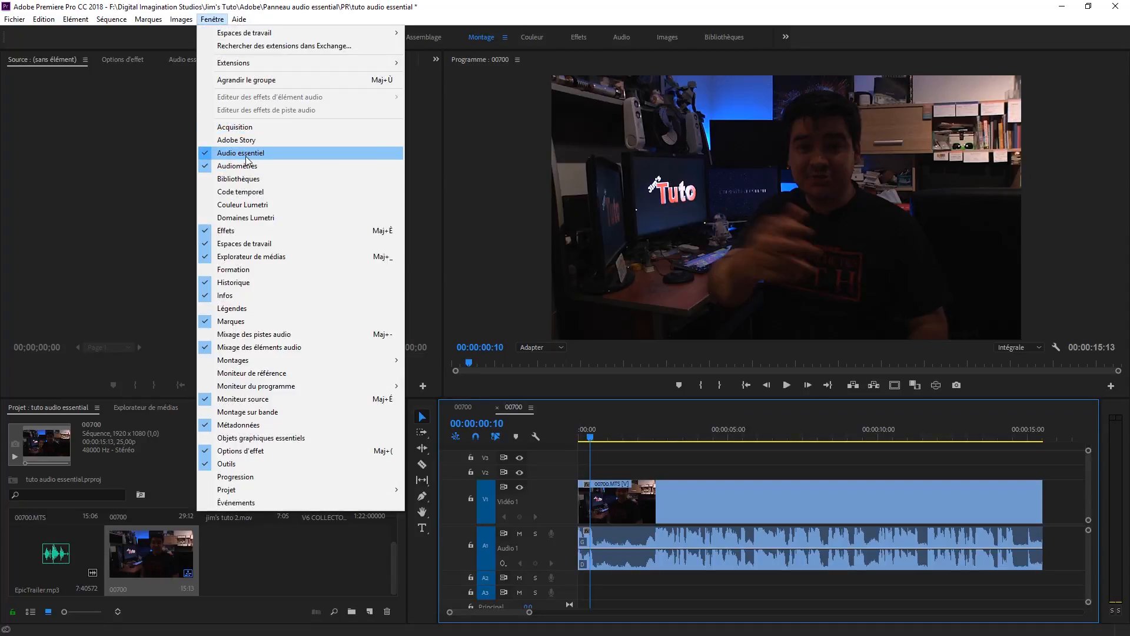
pyautogui.click(245, 157)
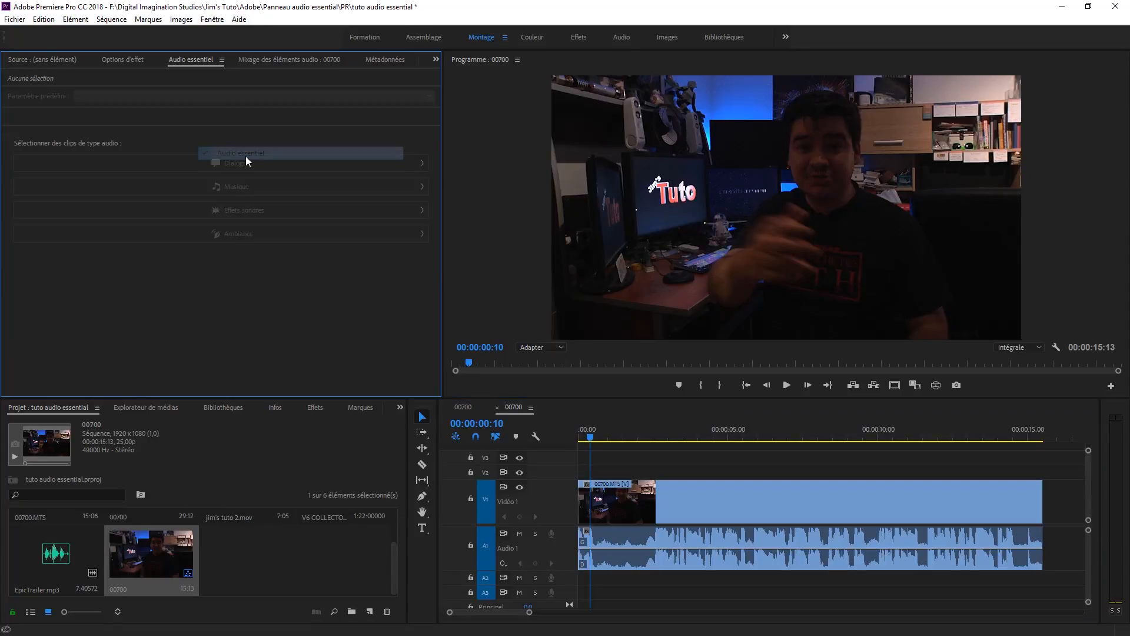
pyautogui.click(129, 62)
pyautogui.click(184, 59)
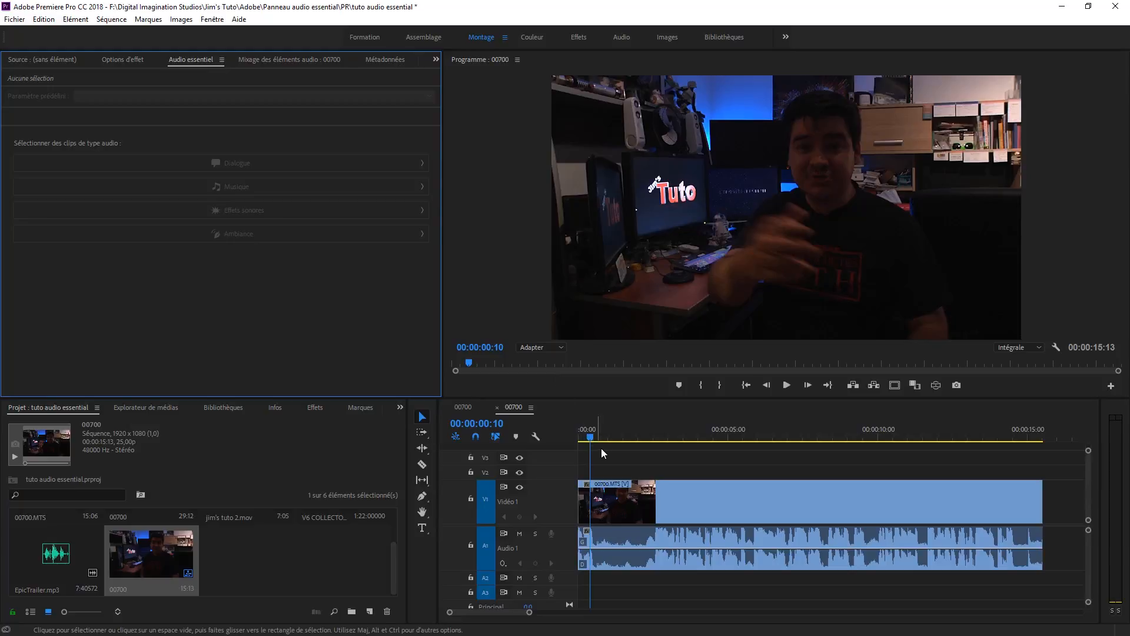
# - Play the 00700.MTS clip to hear its original sound and assign it the Dialogue audio type
pyautogui.click(653, 503)
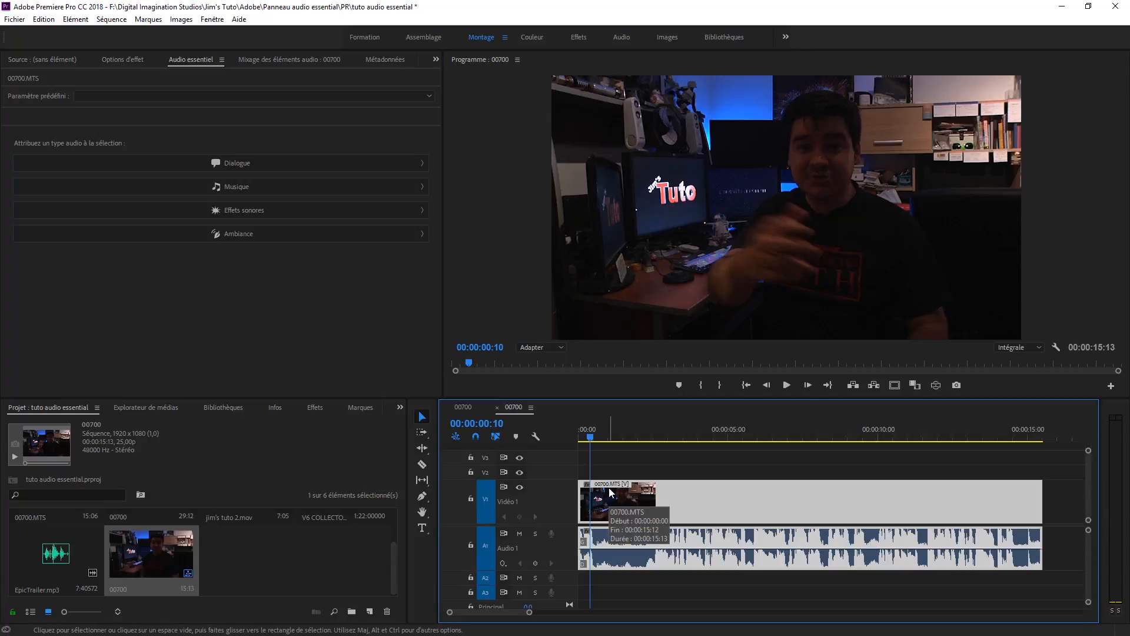
pyautogui.press('space')
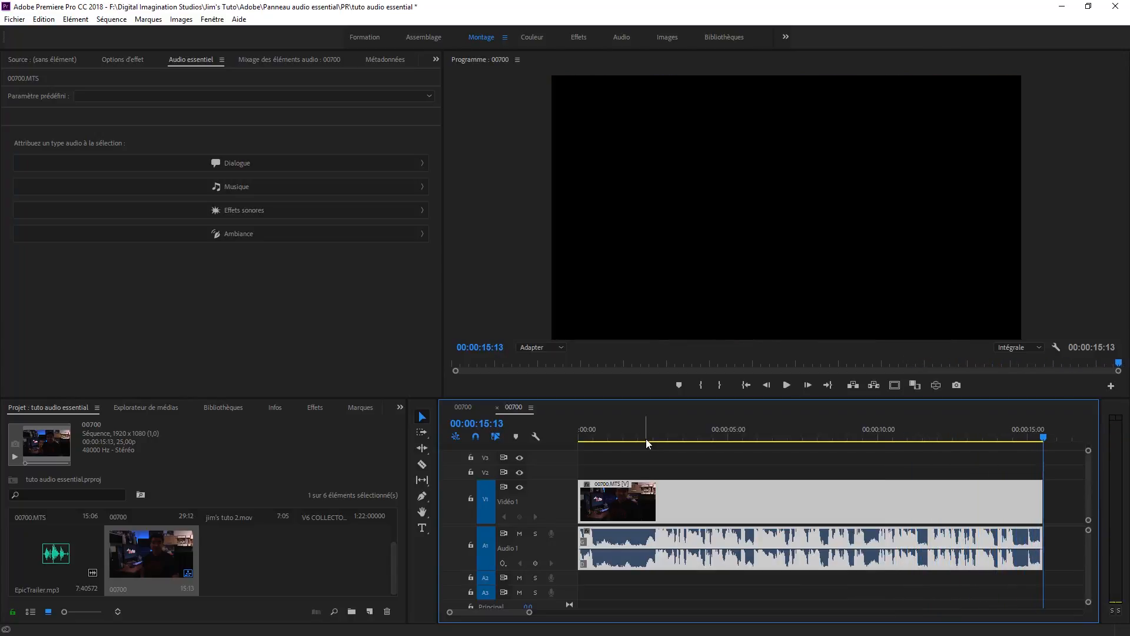
pyautogui.press('Home')
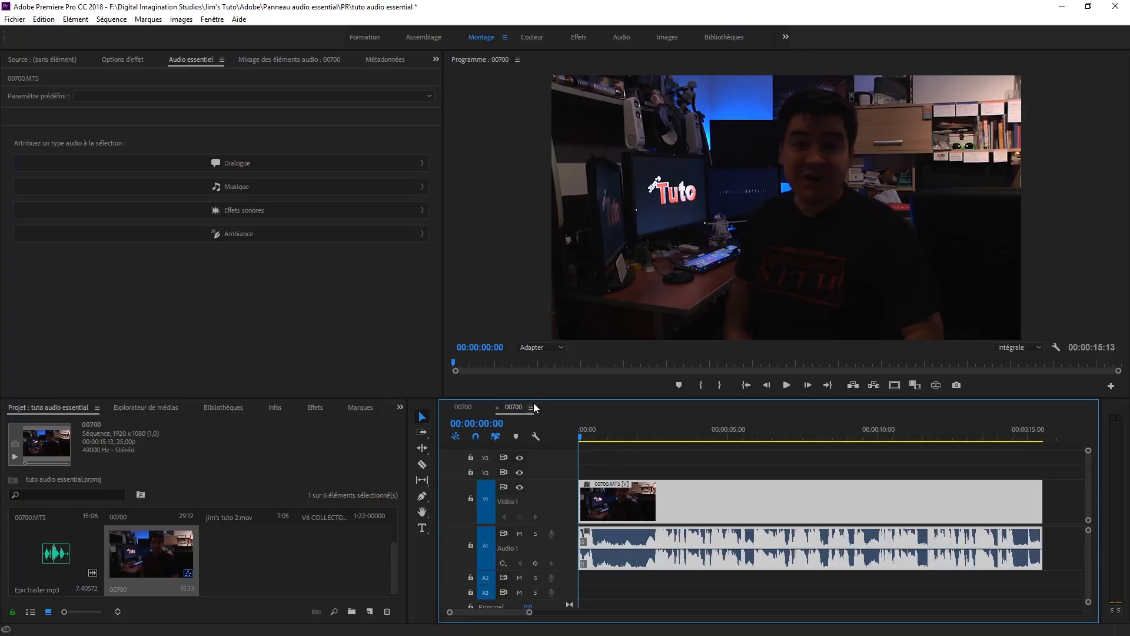
pyautogui.click(231, 162)
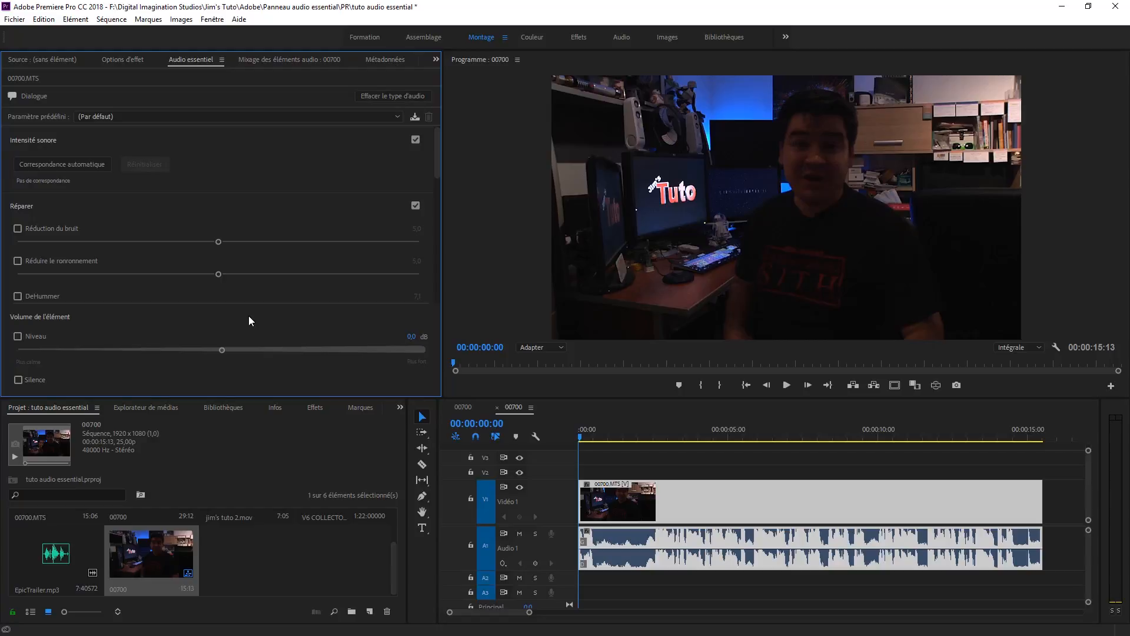
pyautogui.moveTo(439, 152); pyautogui.dragTo(413, 308)
pyautogui.moveTo(440, 273); pyautogui.dragTo(464, 138)
pyautogui.rightClick(651, 502)
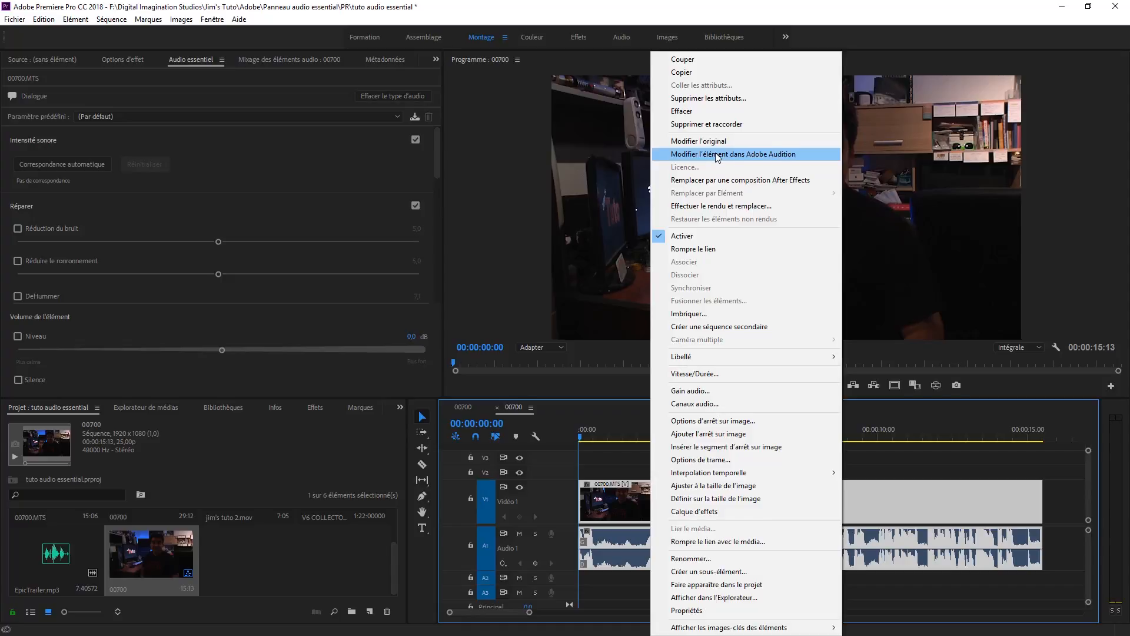
pyautogui.click(343, 169)
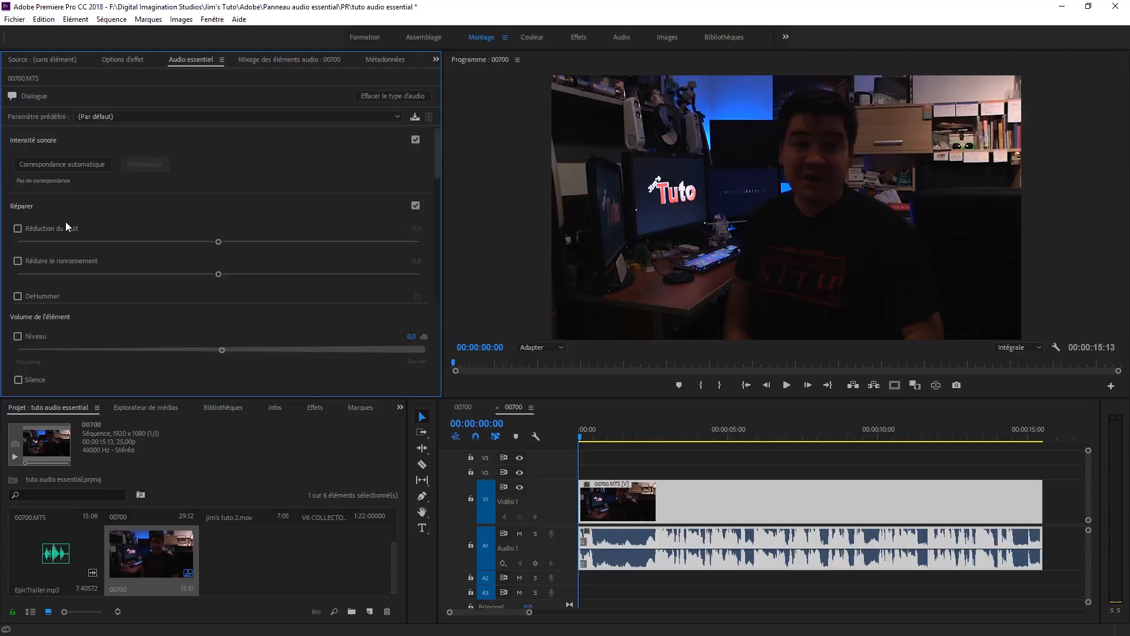
# - Collapse the Réparer, Clarté and Intensité sonore sections of the Dialogue settings
pyautogui.click(27, 208)
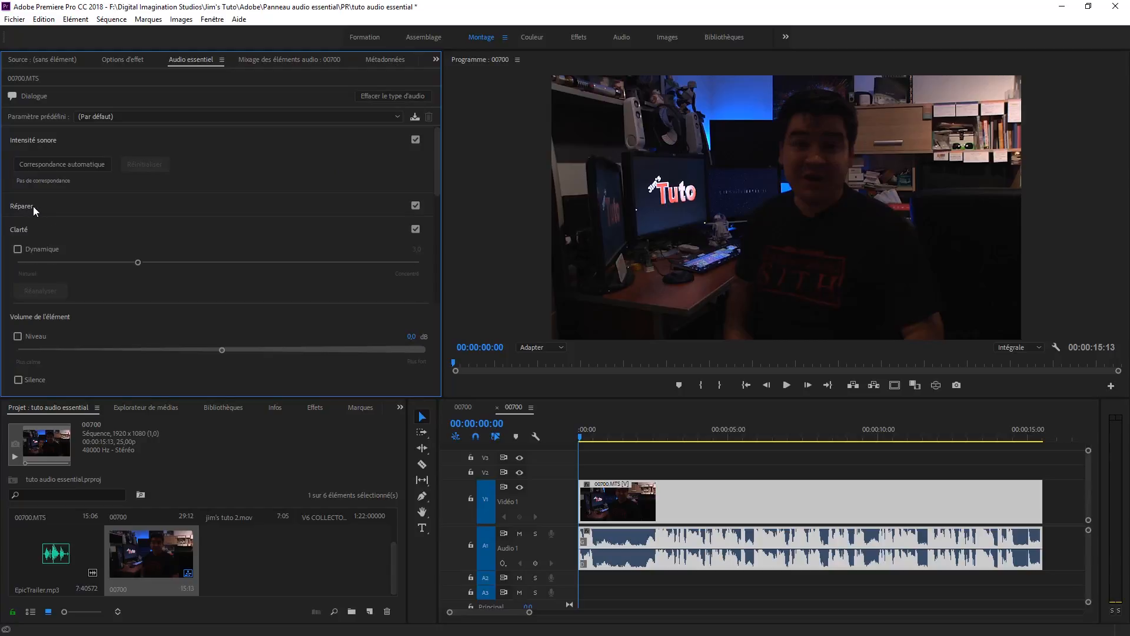
pyautogui.click(23, 228)
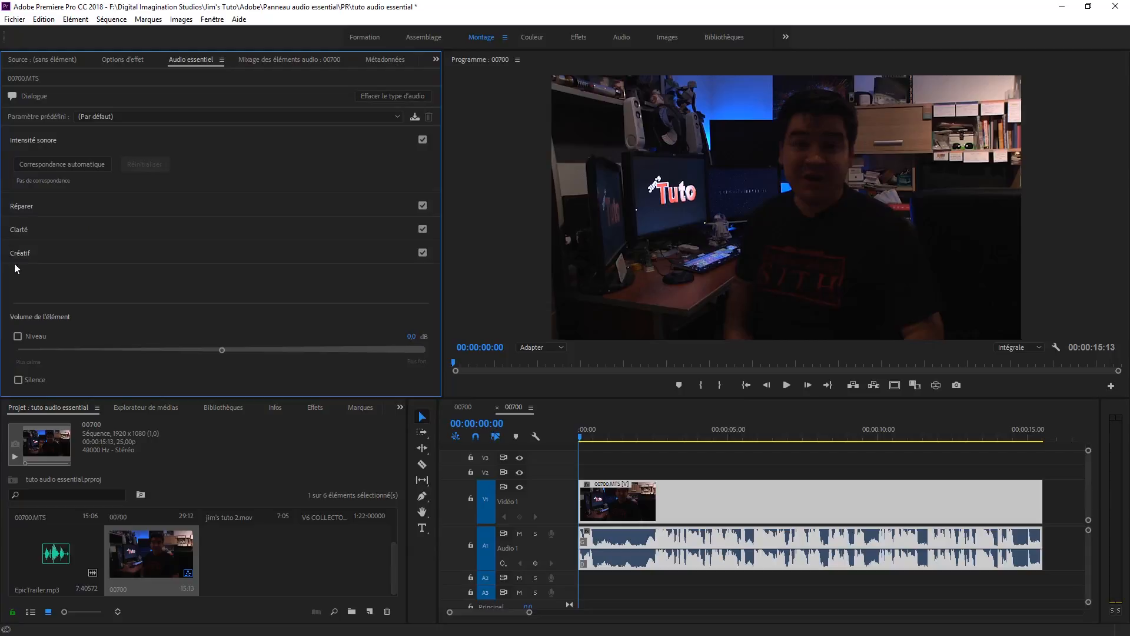
pyautogui.click(36, 141)
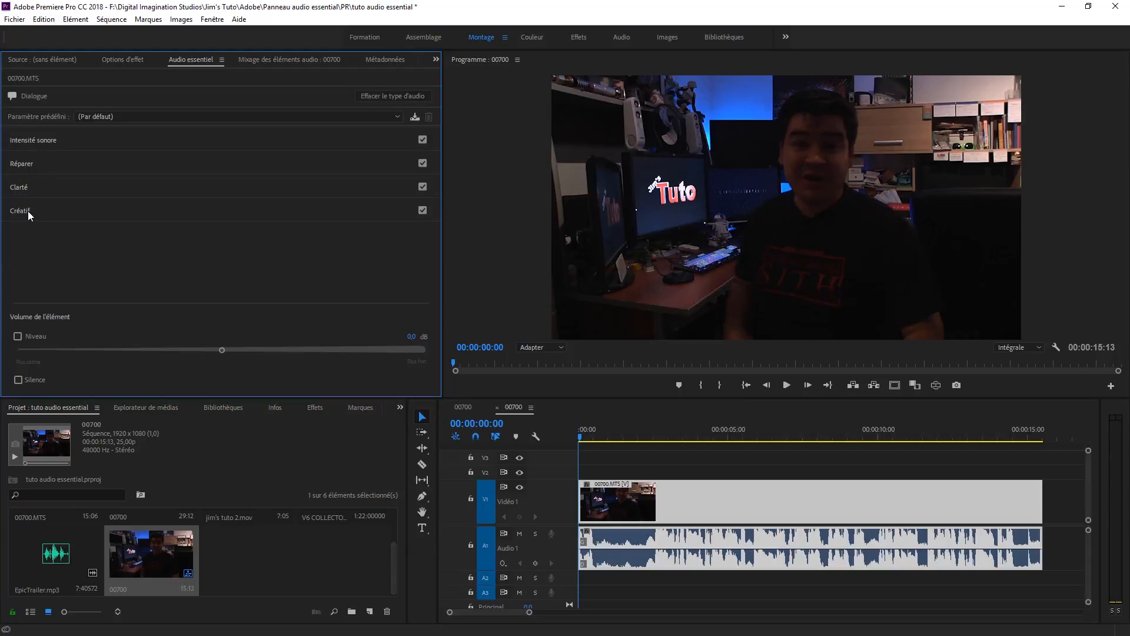
# - Examine the Intensité sonore, Réparer, Clarté and Créatif options for dialogue, including the reverberation presets
pyautogui.click(40, 141)
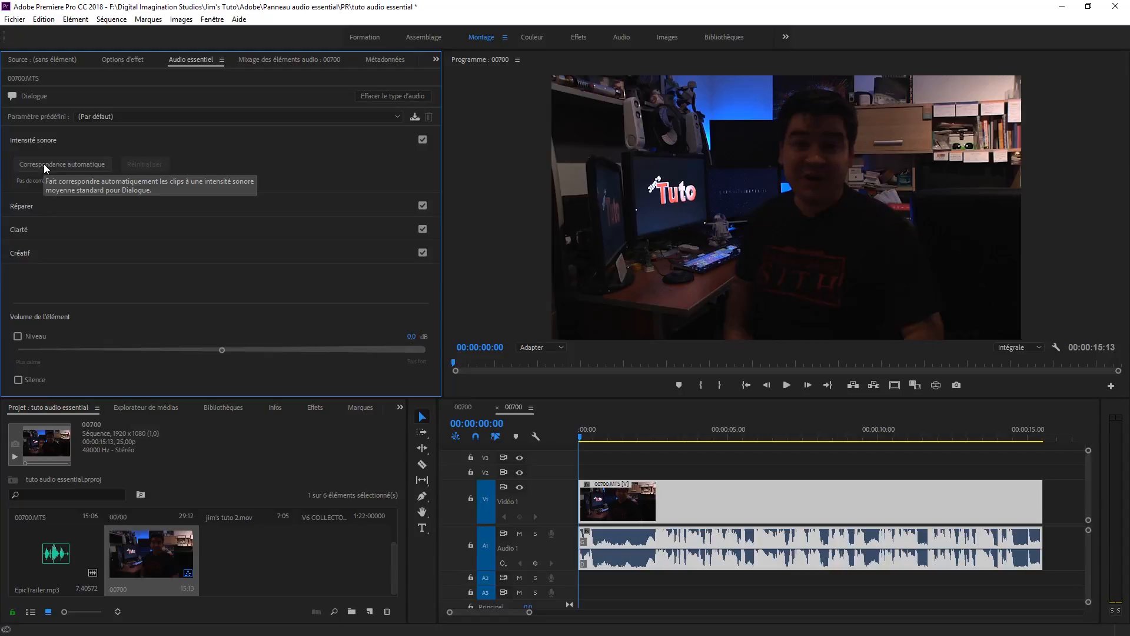
pyautogui.click(27, 204)
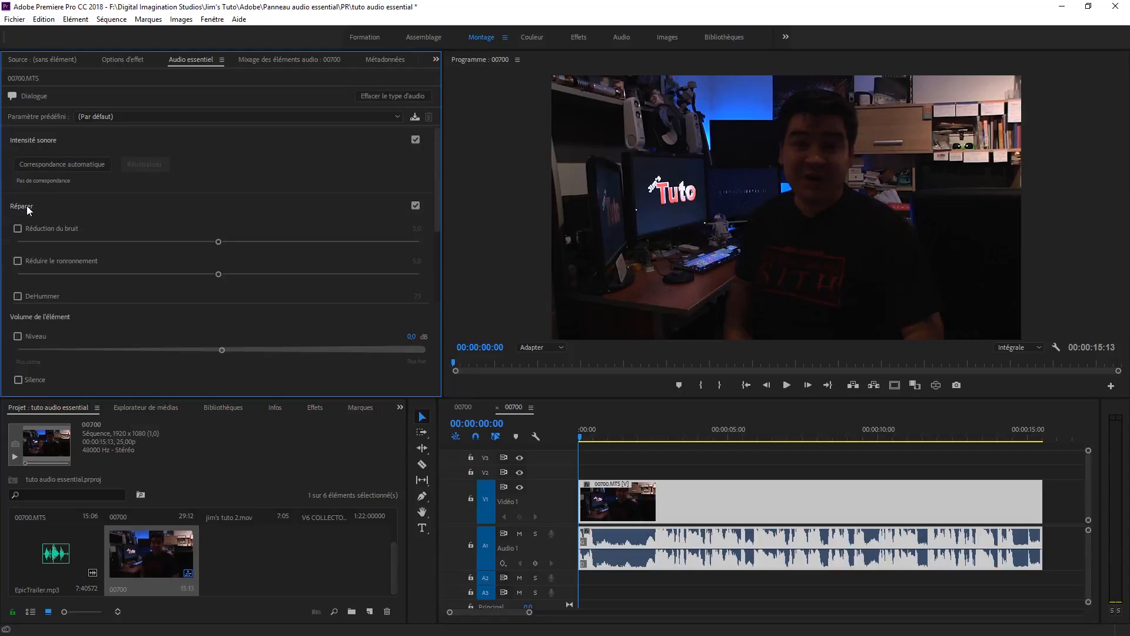
pyautogui.moveTo(436, 213); pyautogui.dragTo(434, 259)
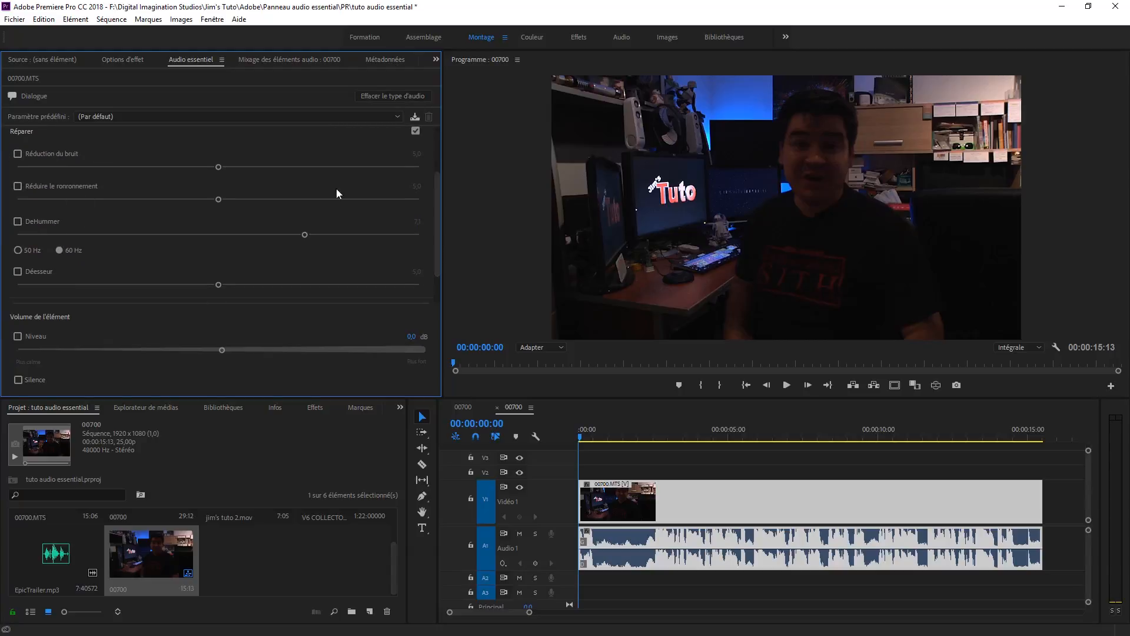
pyautogui.moveTo(439, 206); pyautogui.dragTo(437, 235)
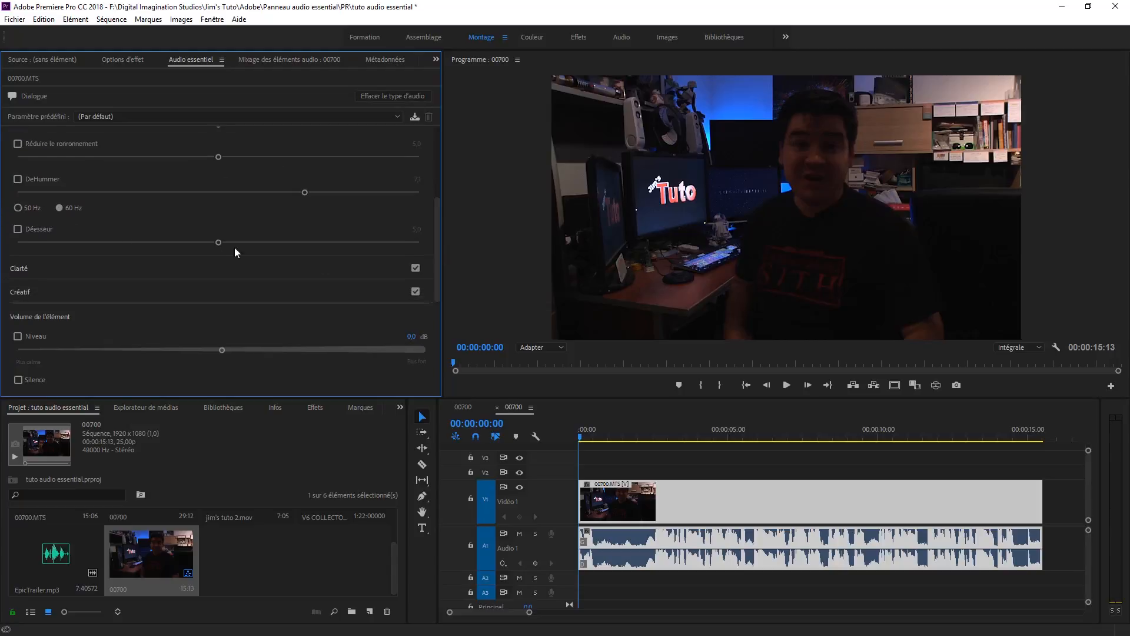
pyautogui.click(23, 270)
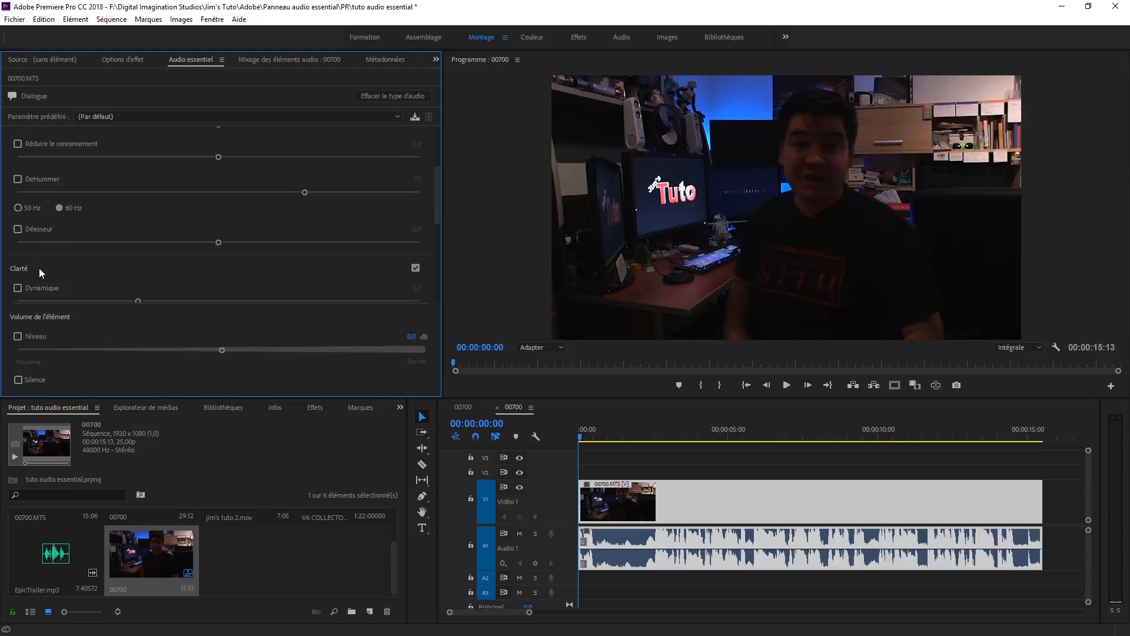
pyautogui.moveTo(435, 224); pyautogui.dragTo(433, 239)
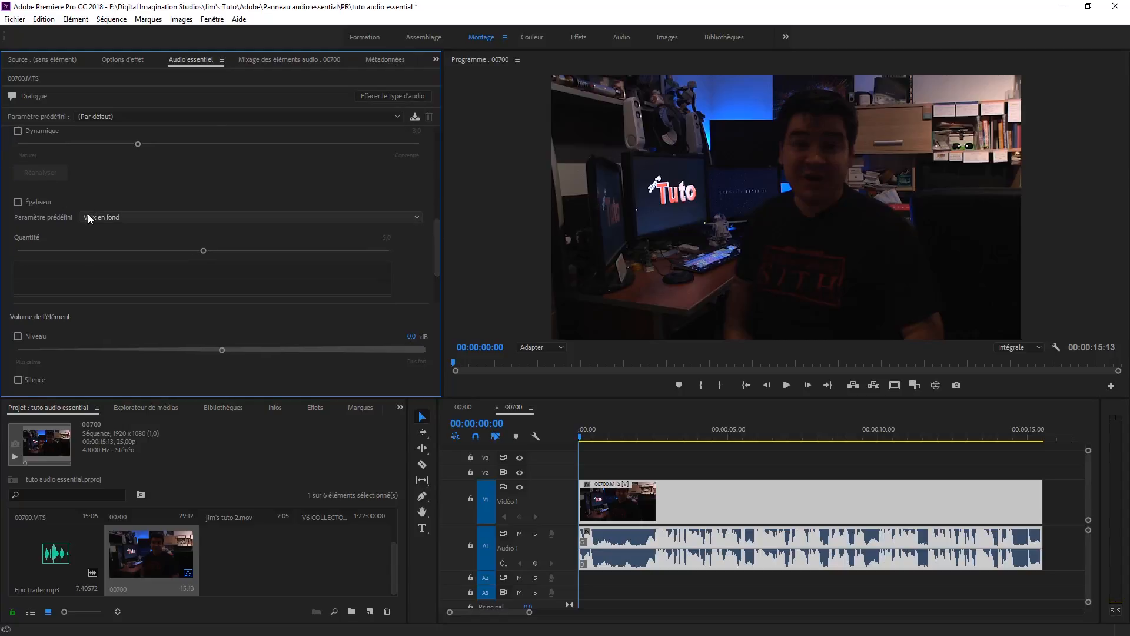
pyautogui.moveTo(437, 238); pyautogui.dragTo(434, 266)
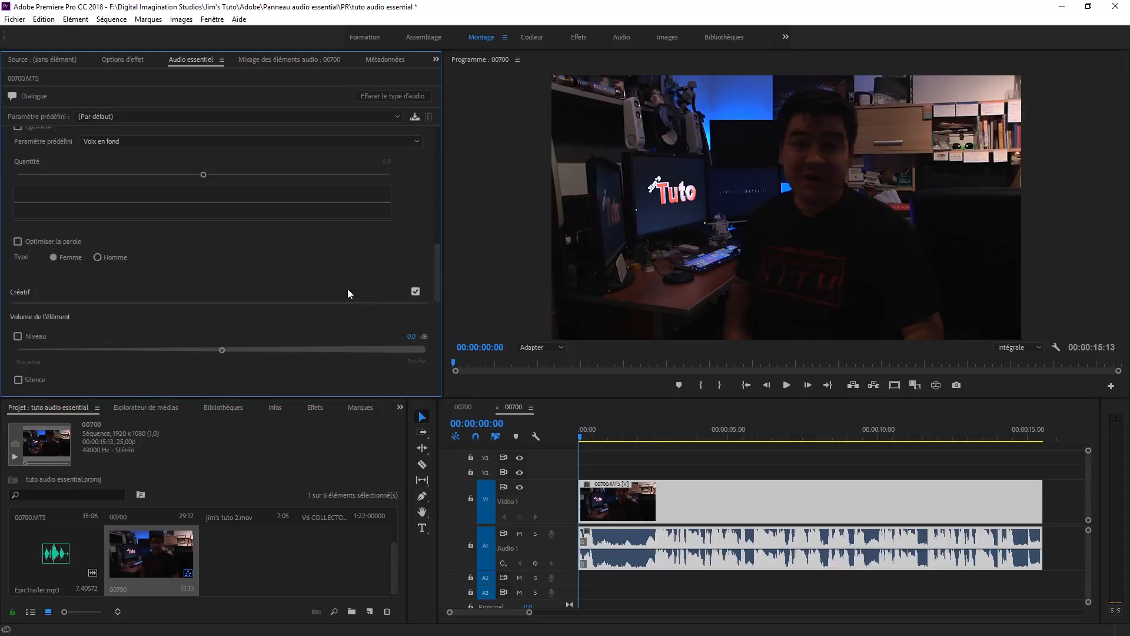
pyautogui.moveTo(436, 250); pyautogui.dragTo(436, 283)
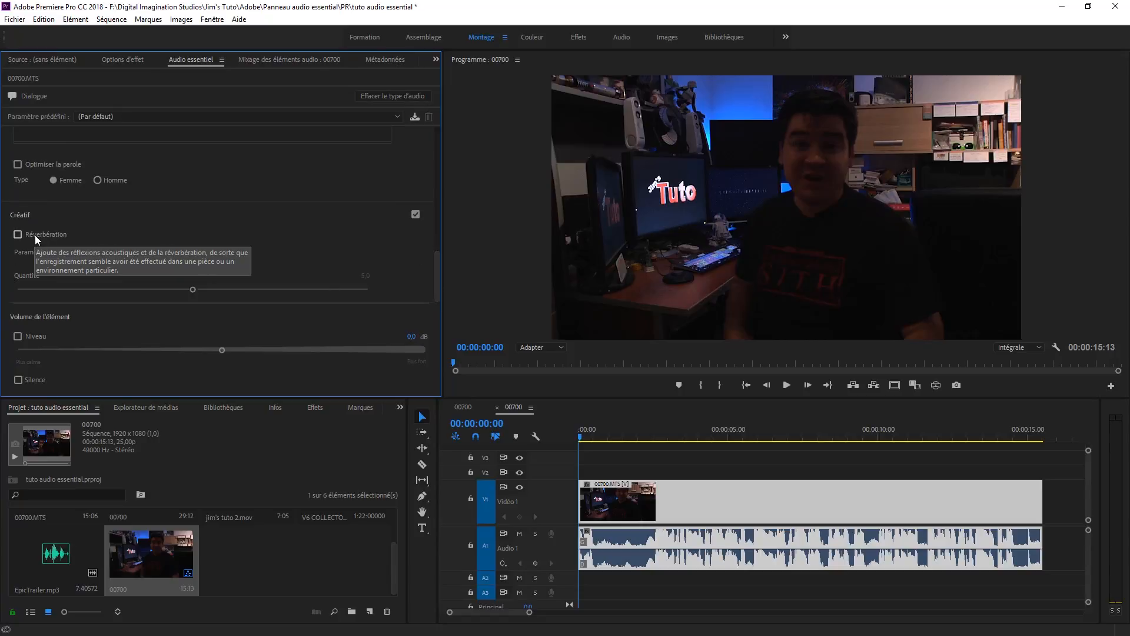
pyautogui.click(137, 253)
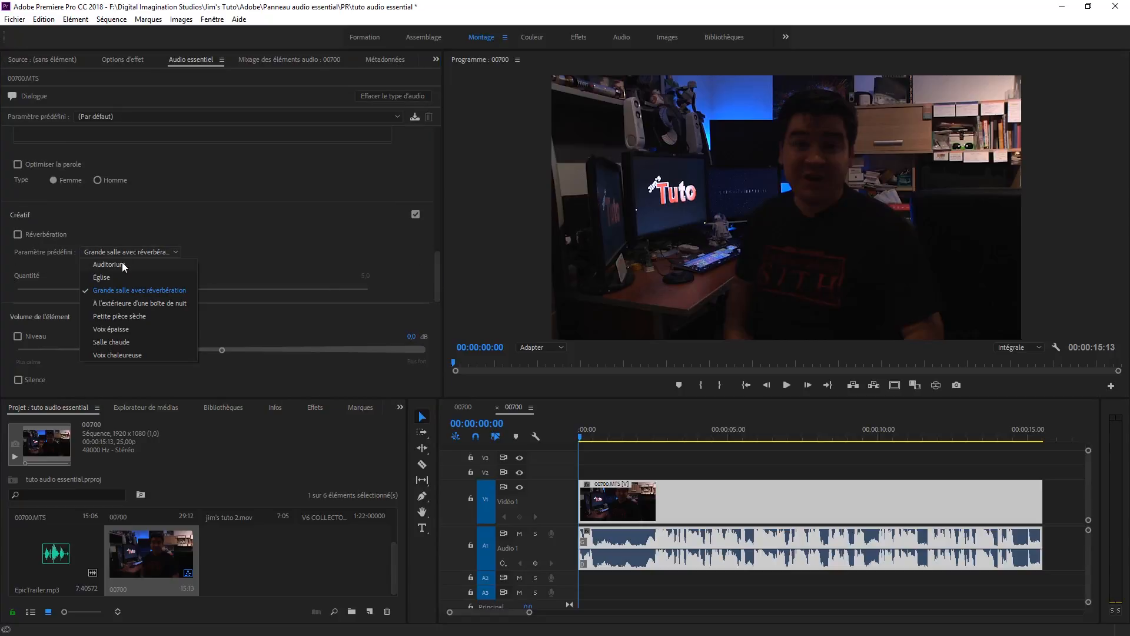
pyautogui.click(232, 249)
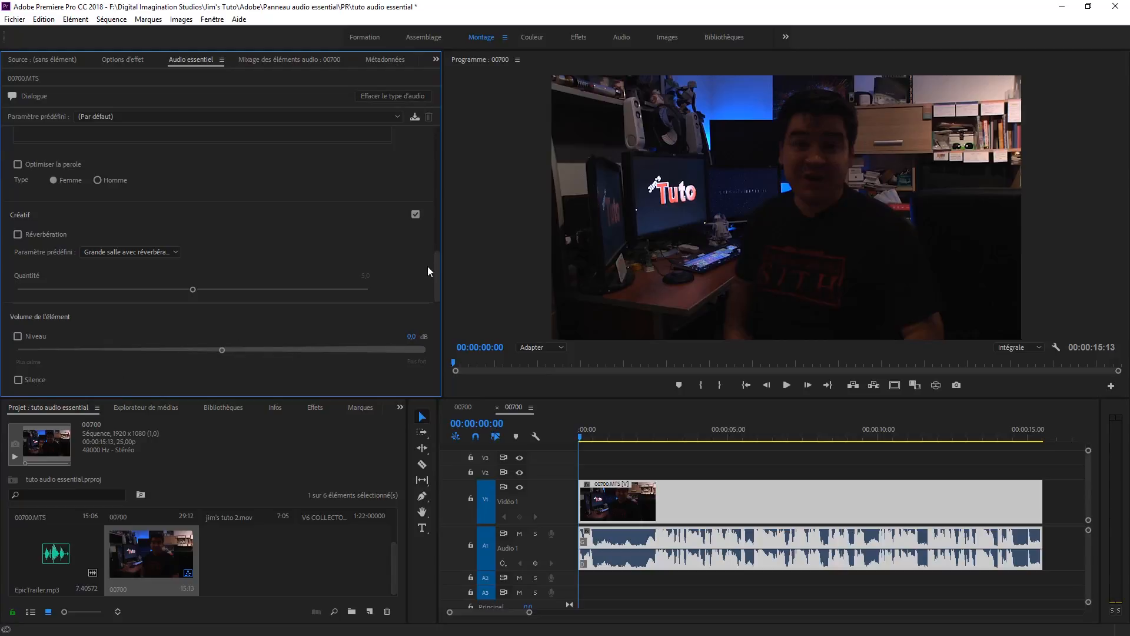
pyautogui.scroll(3, 440, 266)
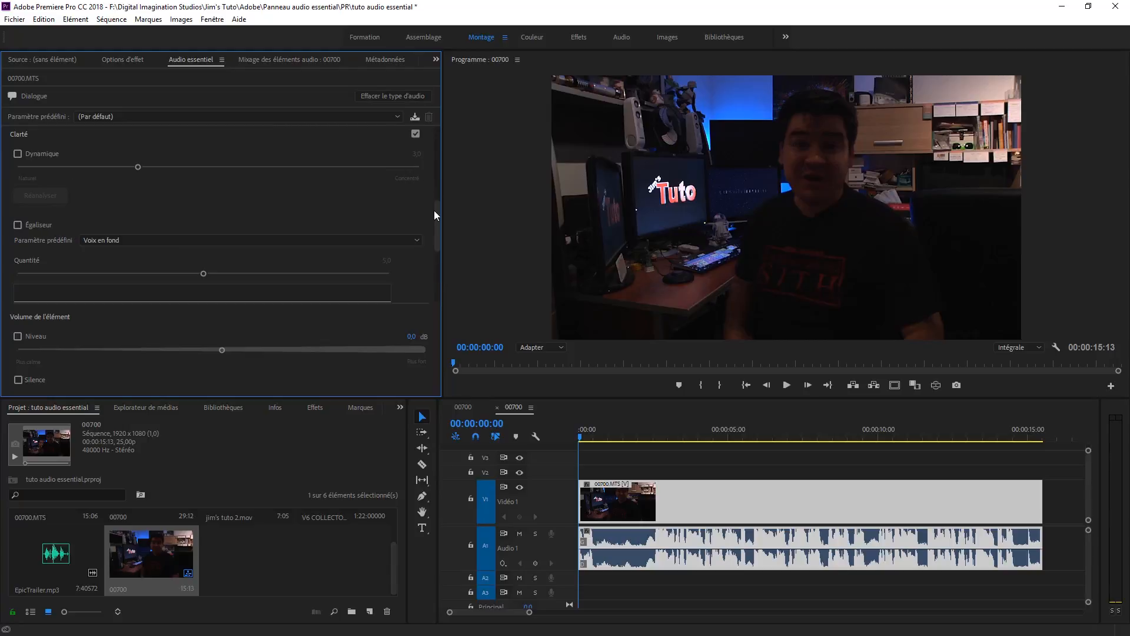
pyautogui.scroll(3, 434, 194)
pyautogui.scroll(3, 430, 168)
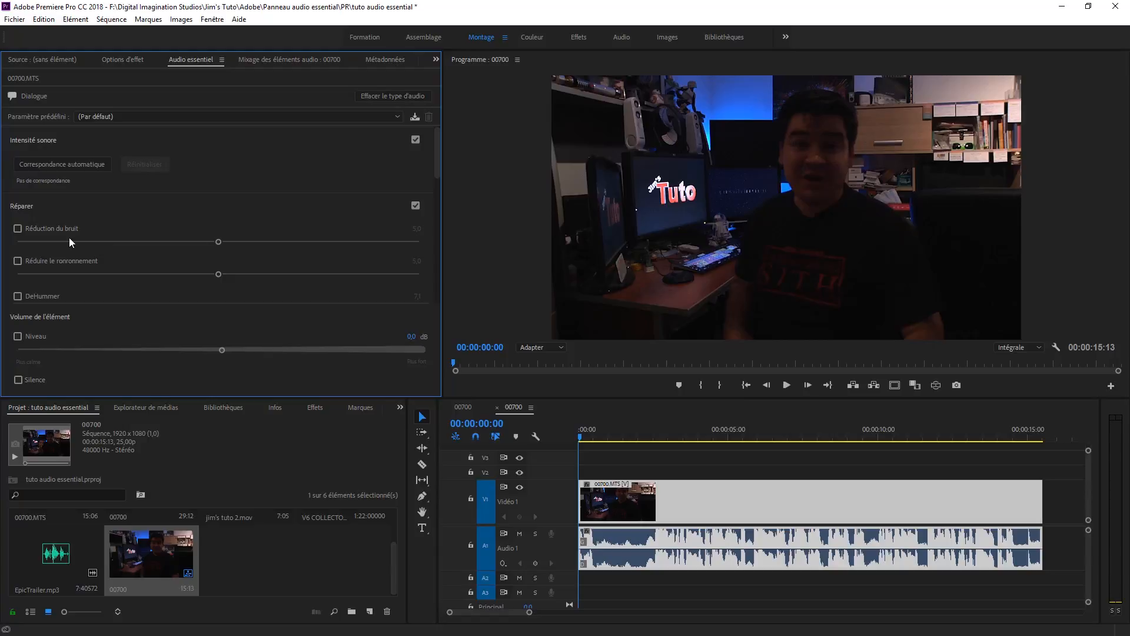
# - Enable noise reduction (Réduction du bruit) on the dialogue clip and play it back to hear the effect
pyautogui.click(17, 229)
pyautogui.press('space')
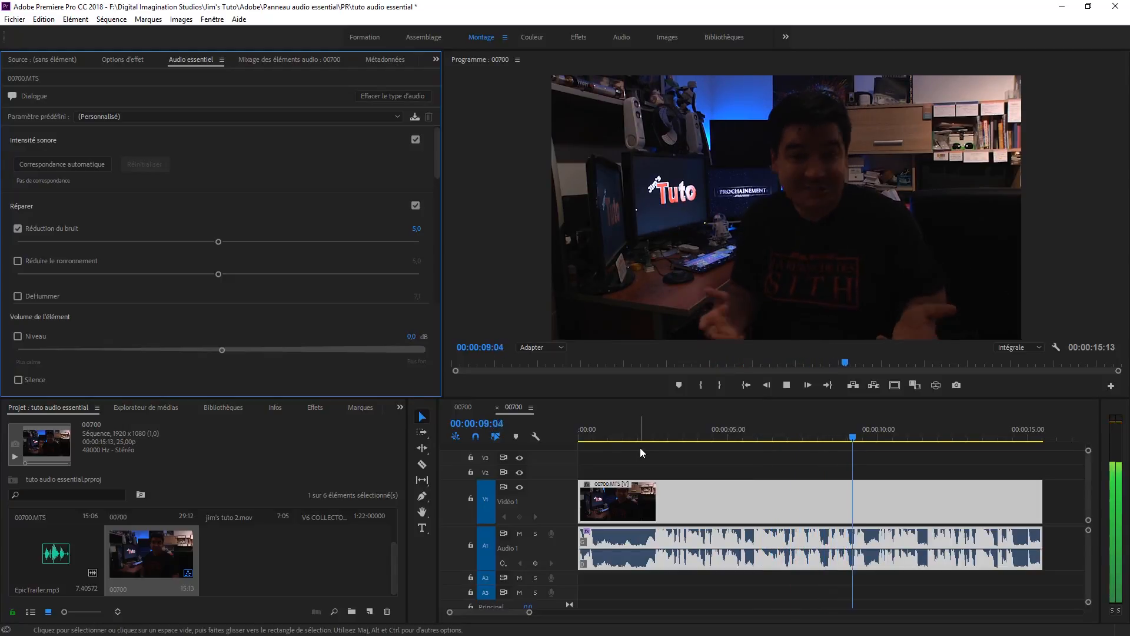
pyautogui.click(731, 439)
pyautogui.click(767, 436)
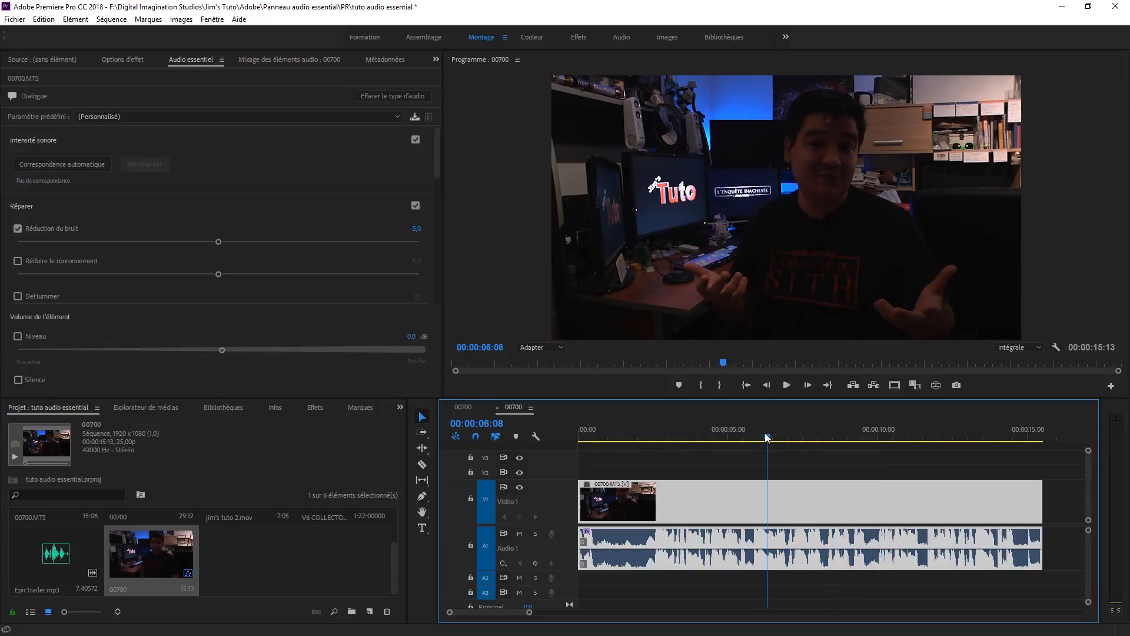
# - Set the dialogue clip's noise reduction to 8.0, save the project and listen from the beginning
pyautogui.moveTo(218, 242); pyautogui.dragTo(290, 247)
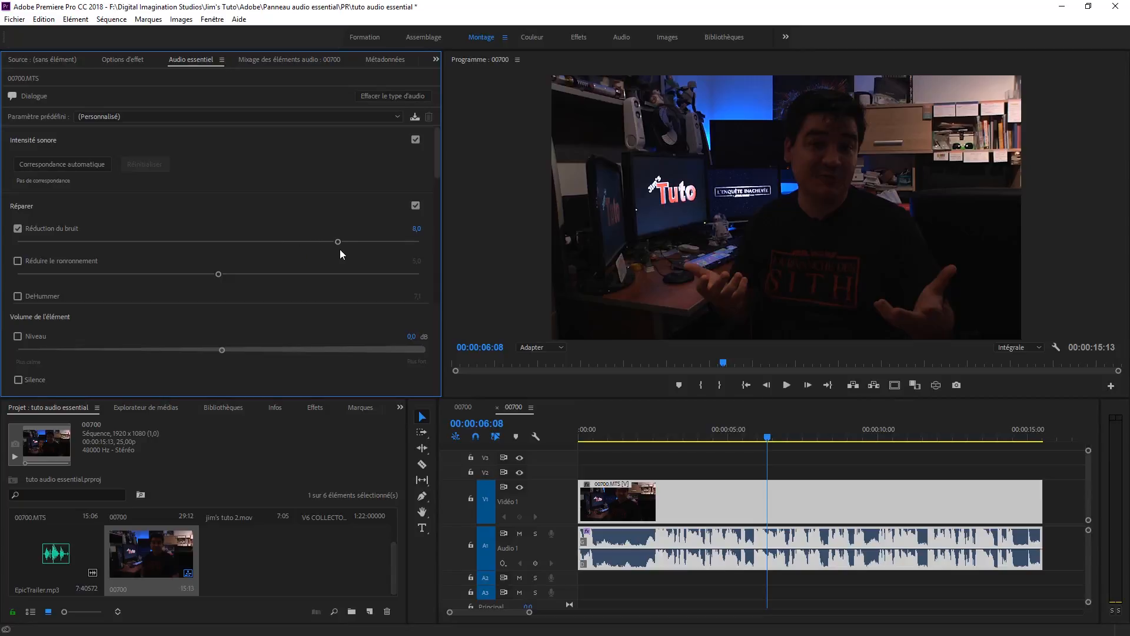
pyautogui.hotkey('ctrl', 's')
pyautogui.moveTo(669, 439); pyautogui.dragTo(550, 444)
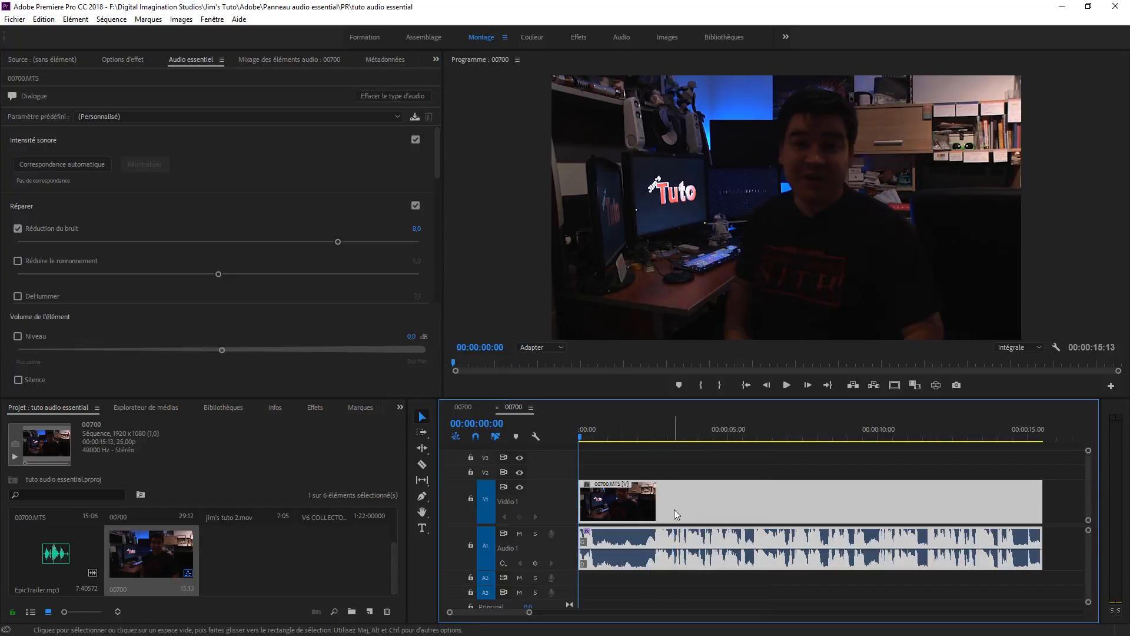
pyautogui.press('space')
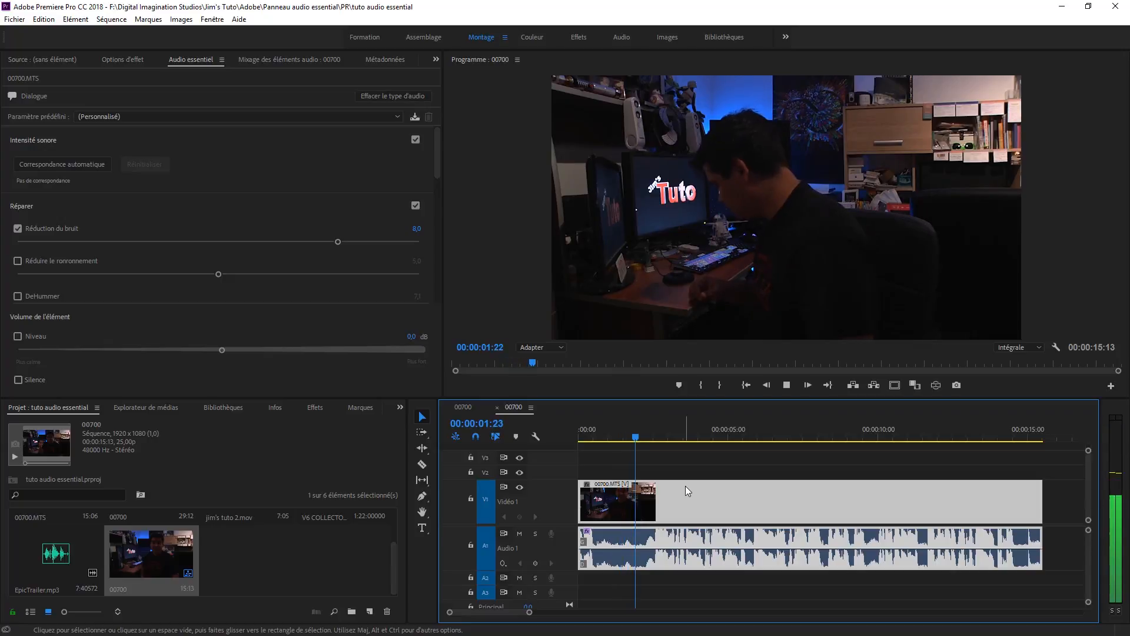
pyautogui.click(699, 439)
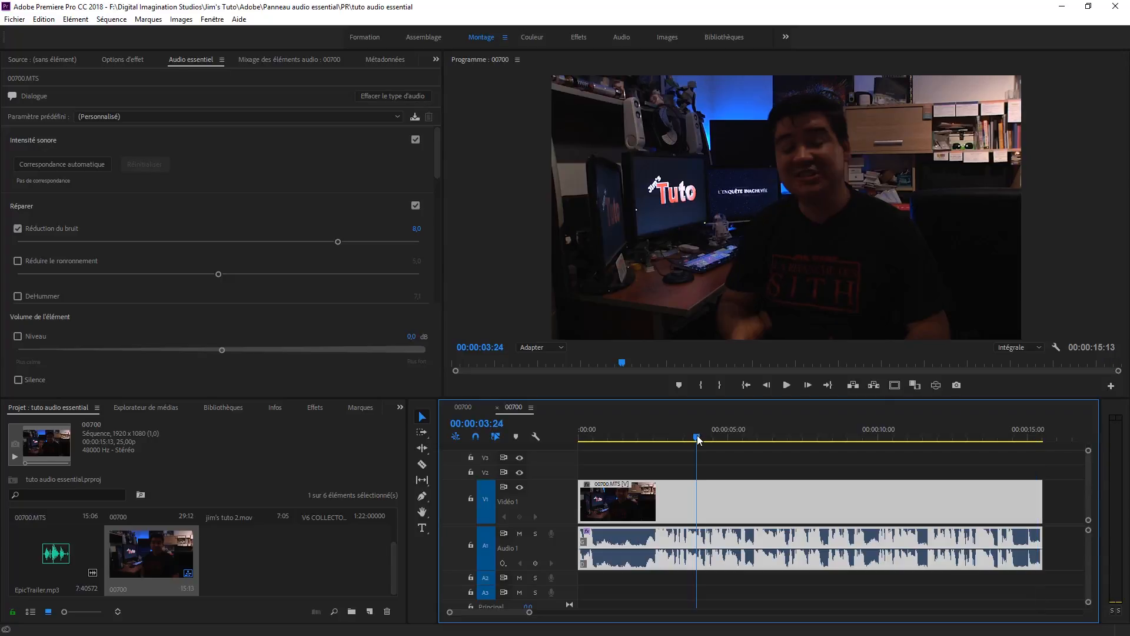
# - Apply automatic loudness matching to the dialogue clip, listen from the beginning and save the project
pyautogui.click(88, 169)
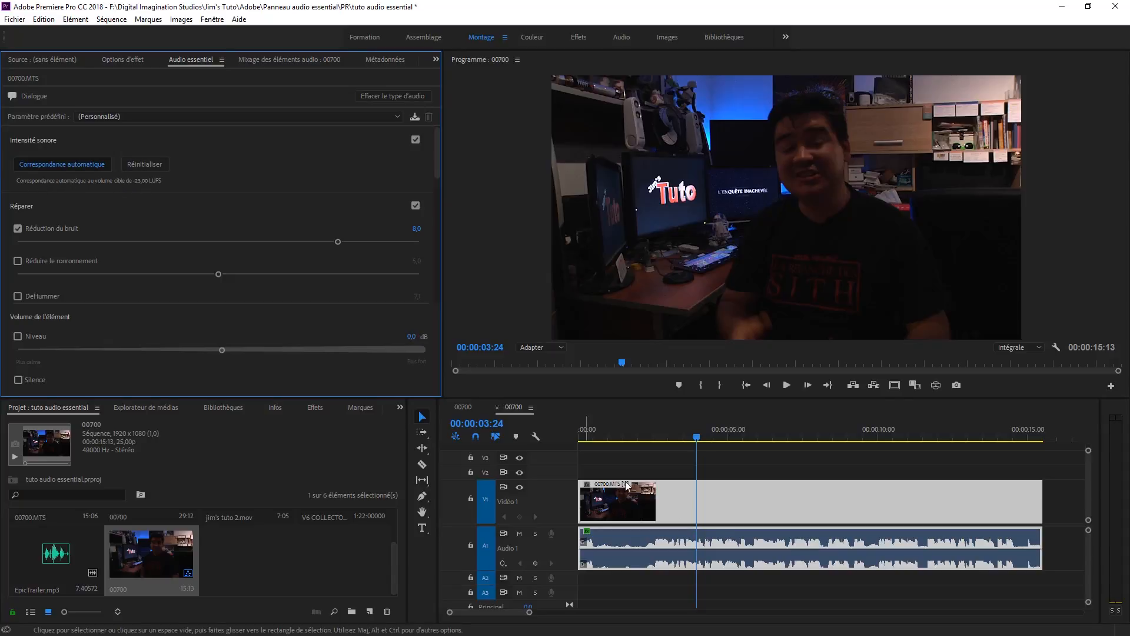
pyautogui.click(527, 438)
pyautogui.press('Home')
pyautogui.press('space')
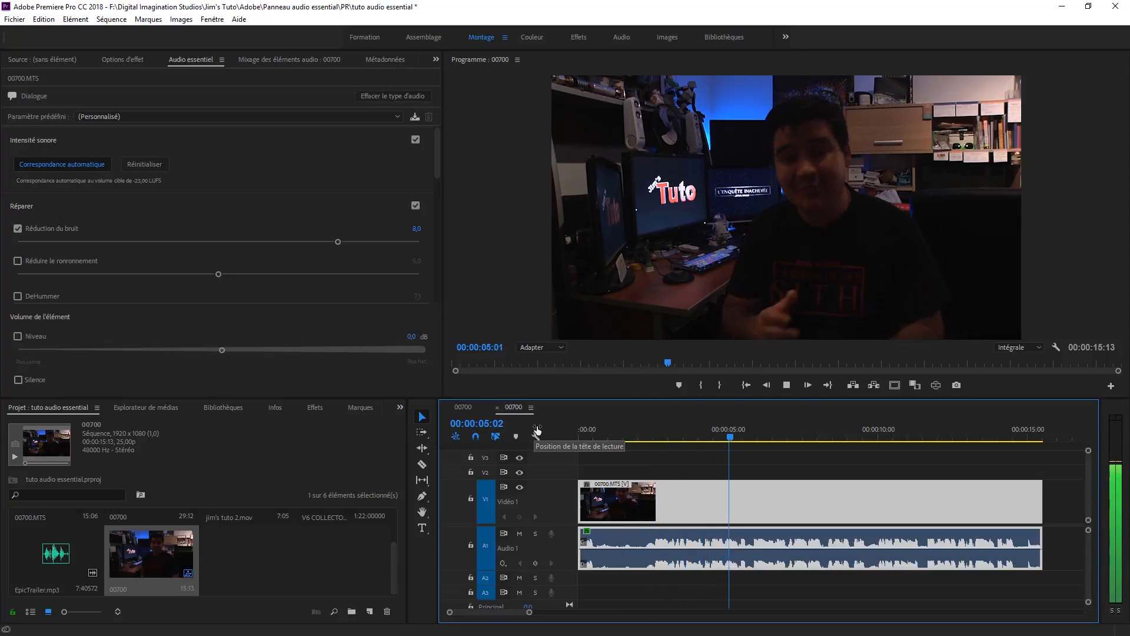
pyautogui.press('space')
pyautogui.hotkey('ctrl', 's')
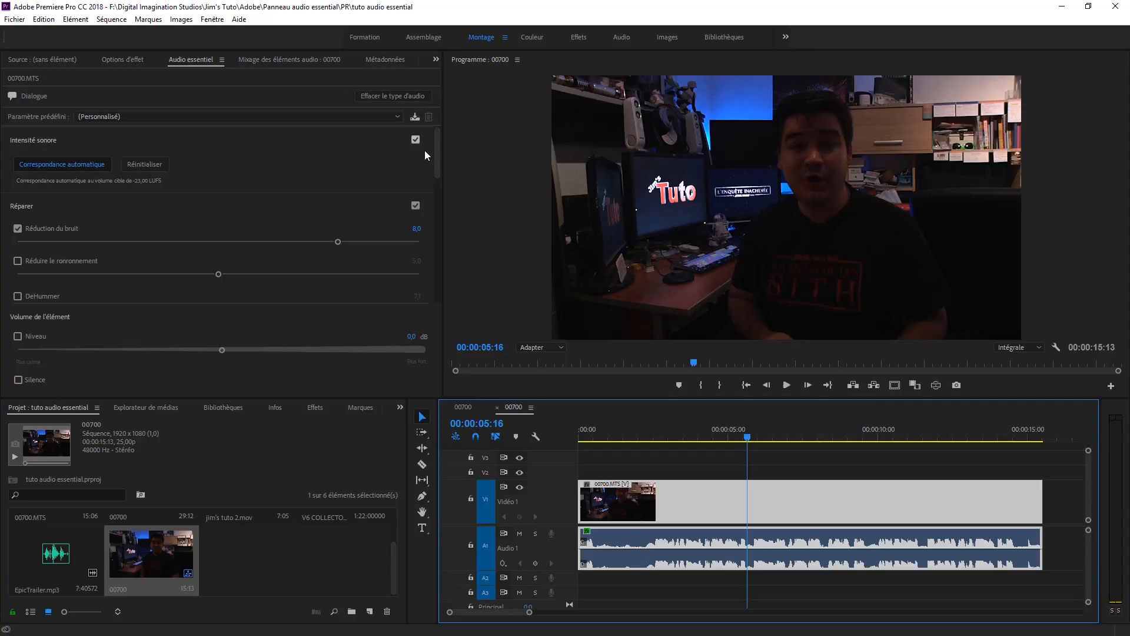
# - Enable the clip volume level and raise it to 4.3 dB while listening to the dialogue
pyautogui.click(18, 336)
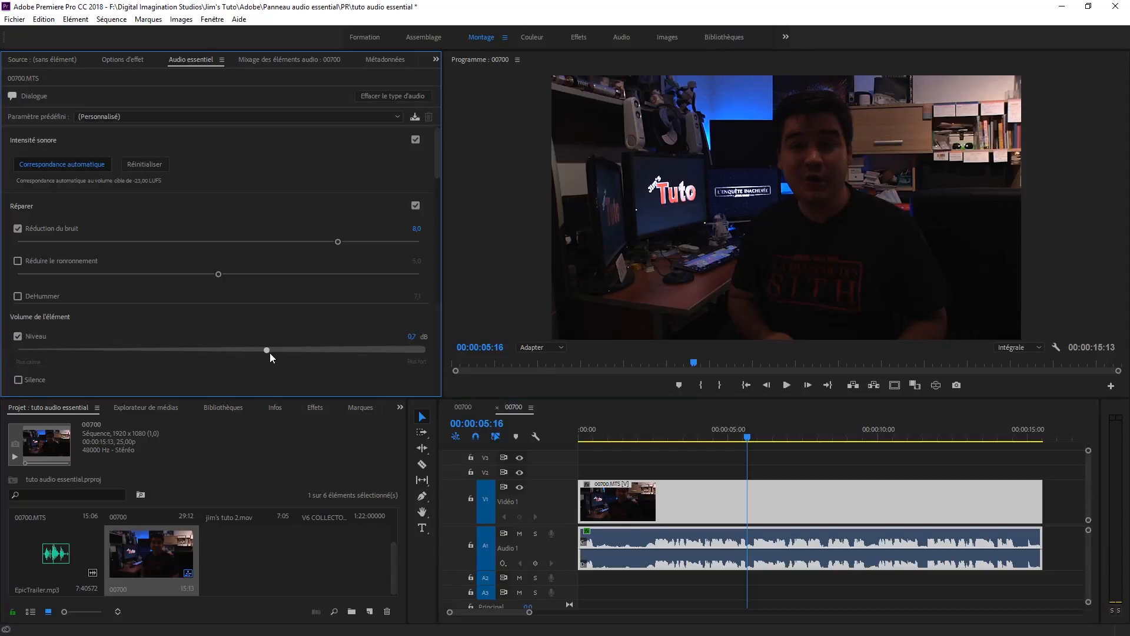
pyautogui.press('space')
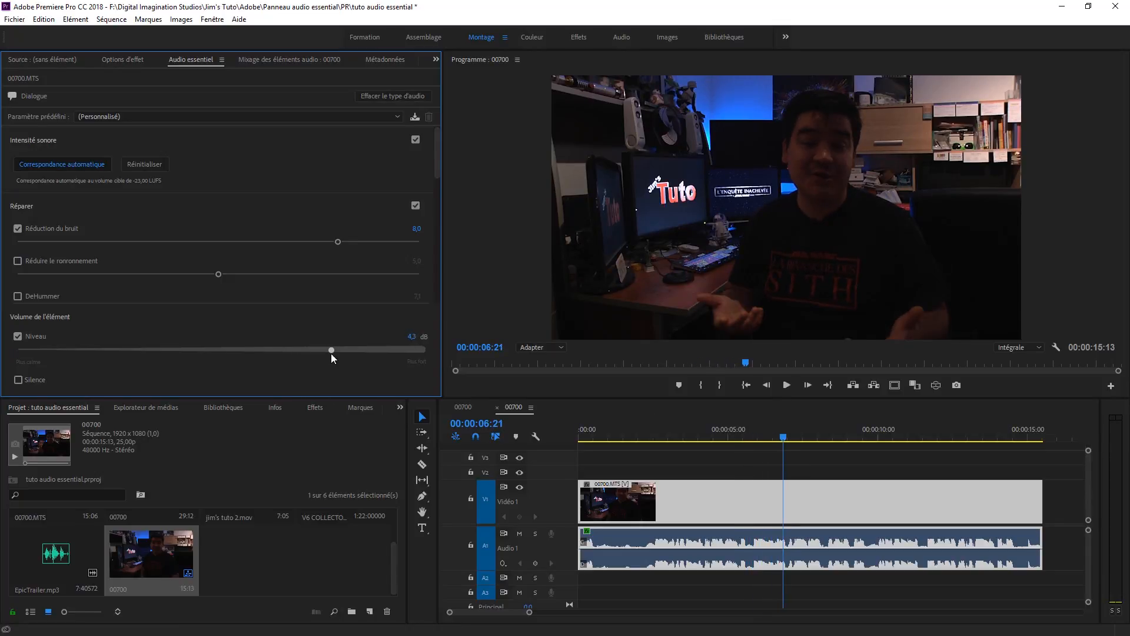
# - Listen to the dialogue with the raised clip level, replaying it from the beginning
pyautogui.press('space')
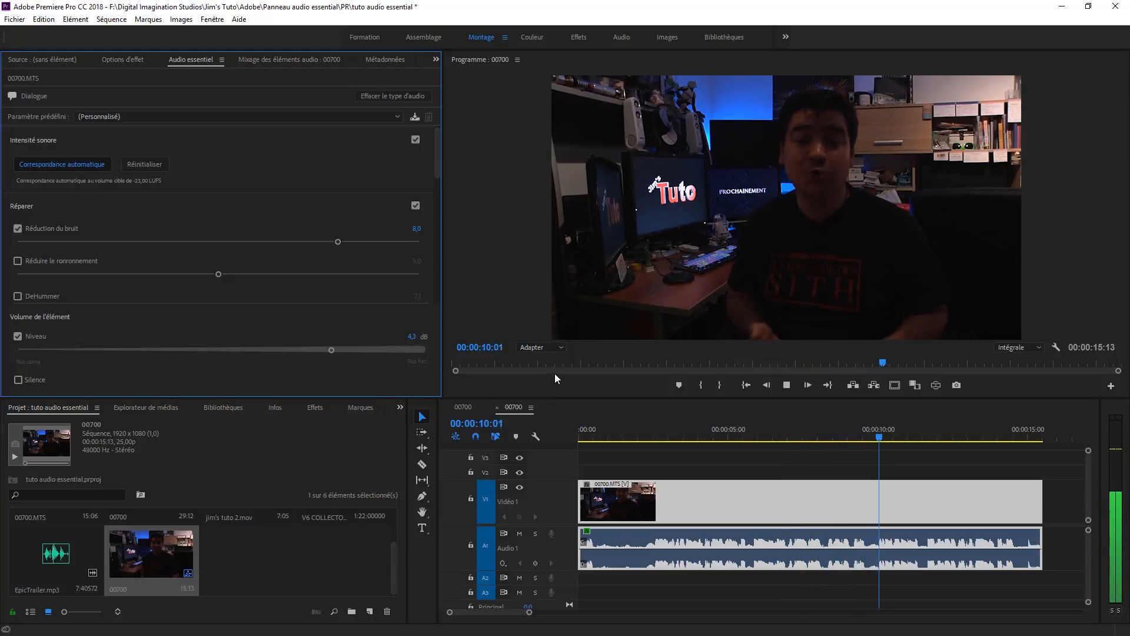
pyautogui.press('space')
pyautogui.click(583, 436)
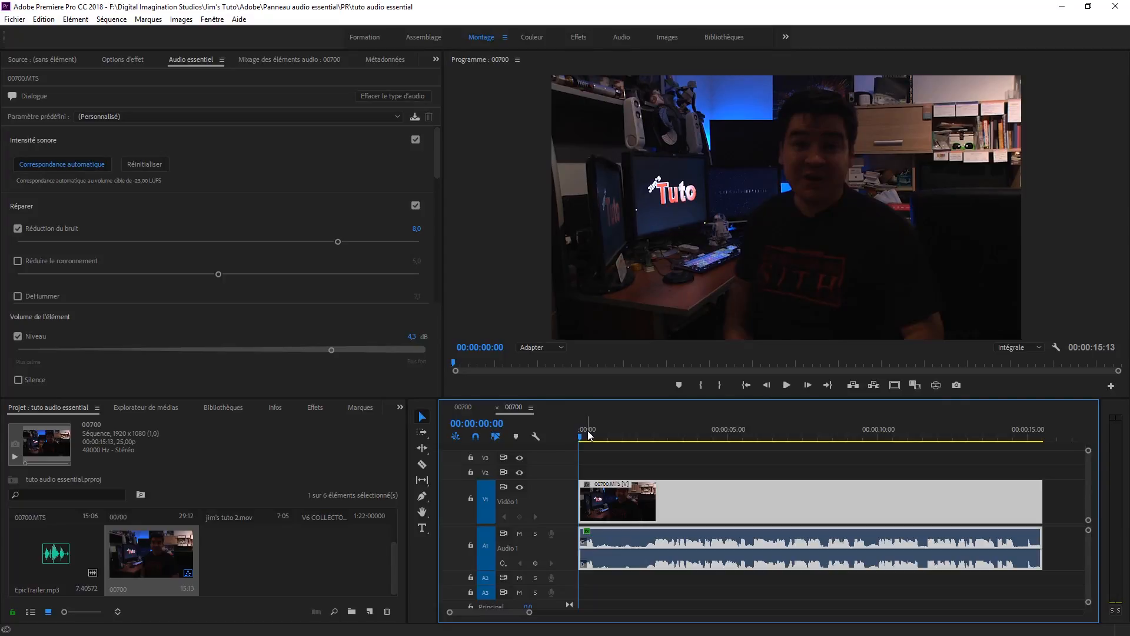
pyautogui.press('space')
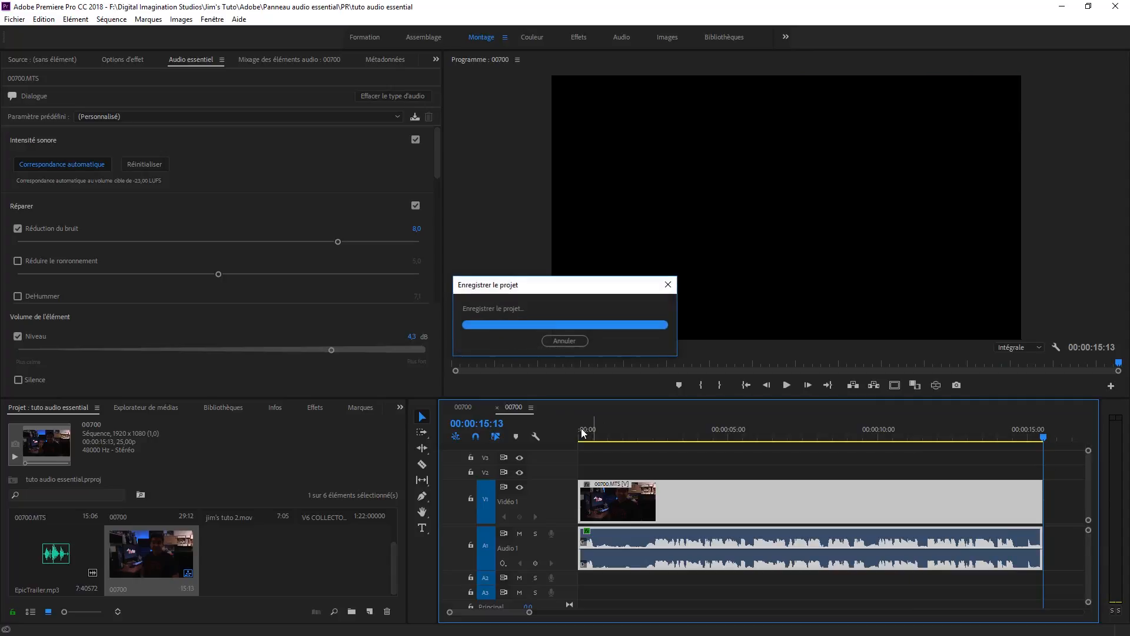
# - Enable speech enhancement (Optimiser la parole) of type Homme on the dialogue clip and listen from the beginning
pyautogui.click(436, 169)
pyautogui.moveTo(436, 168); pyautogui.dragTo(415, 287)
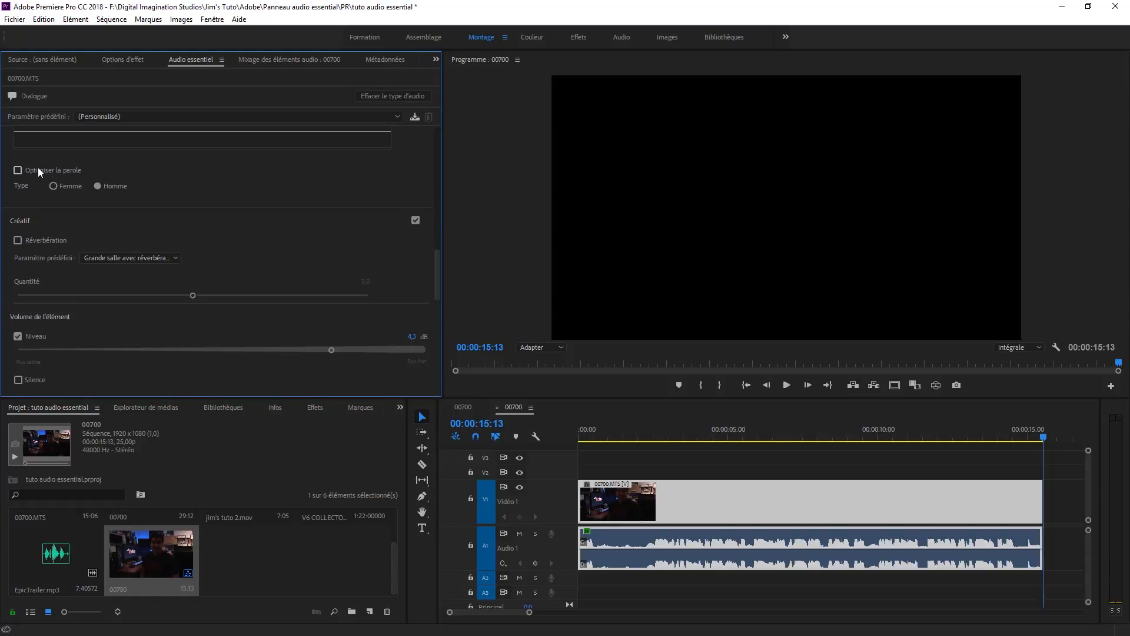
pyautogui.click(530, 445)
pyautogui.press('space')
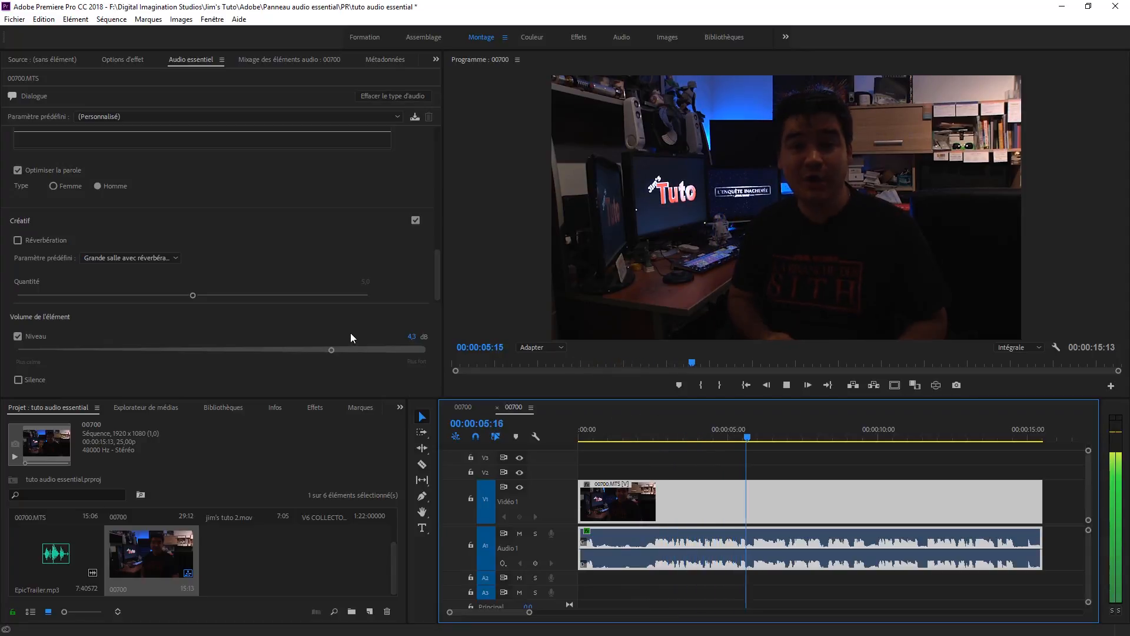
pyautogui.press('space')
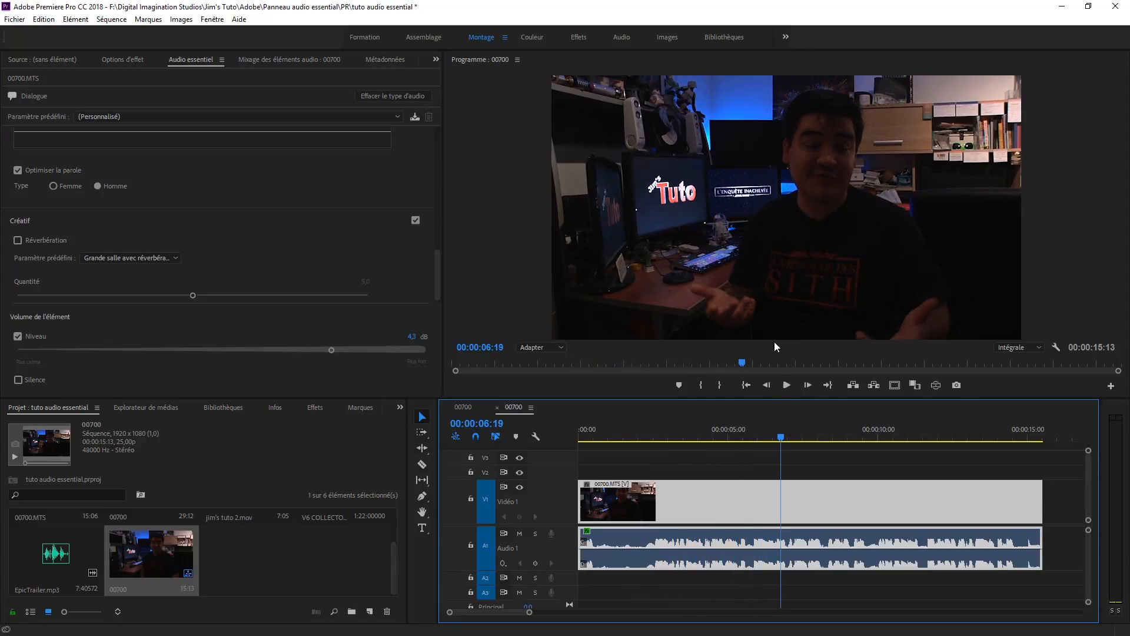
# - Set the clip volume level to 4 dB, listen to the dialogue and save the project with the playhead back at the start
pyautogui.click(411, 338)
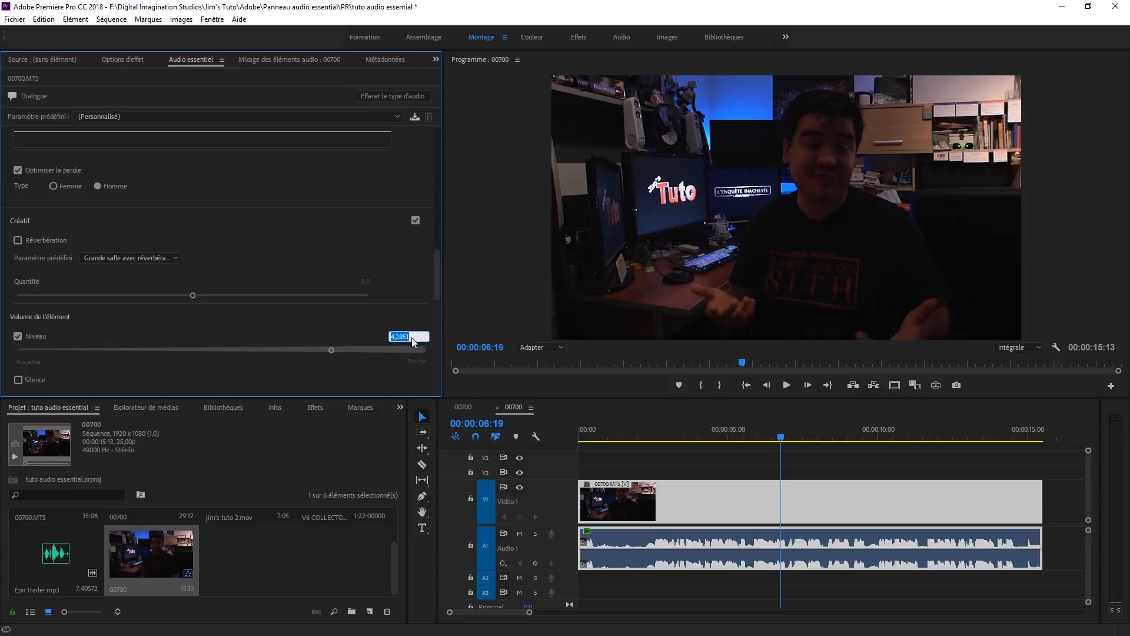
pyautogui.write('4')
pyautogui.press('Return')
pyautogui.press('space')
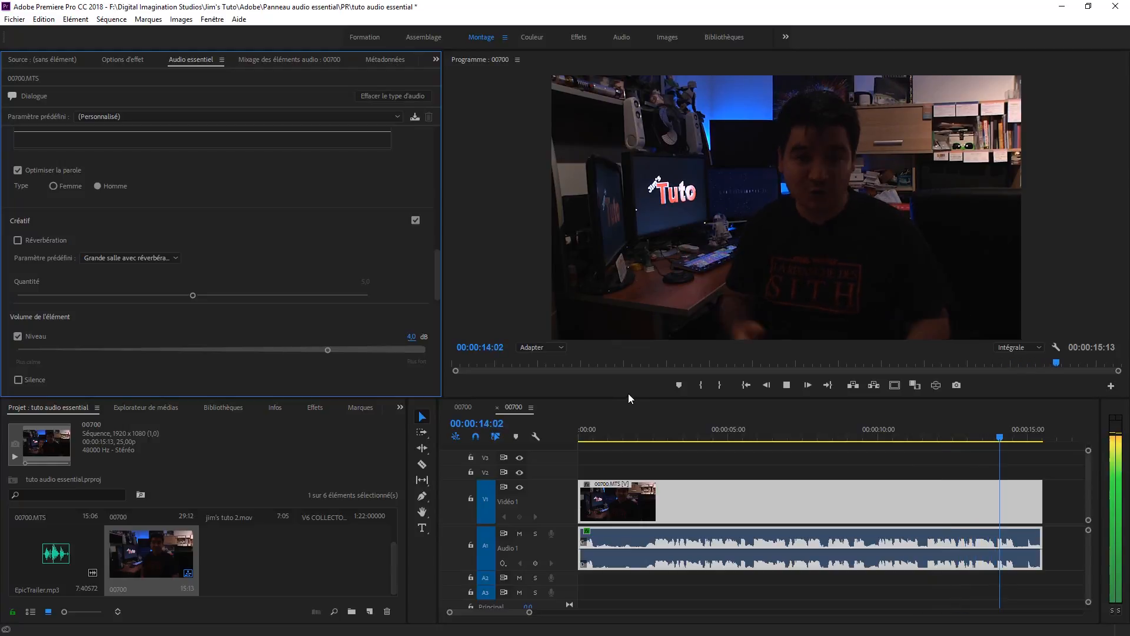
pyautogui.moveTo(609, 431); pyautogui.dragTo(536, 442)
pyautogui.hotkey('ctrl', 's')
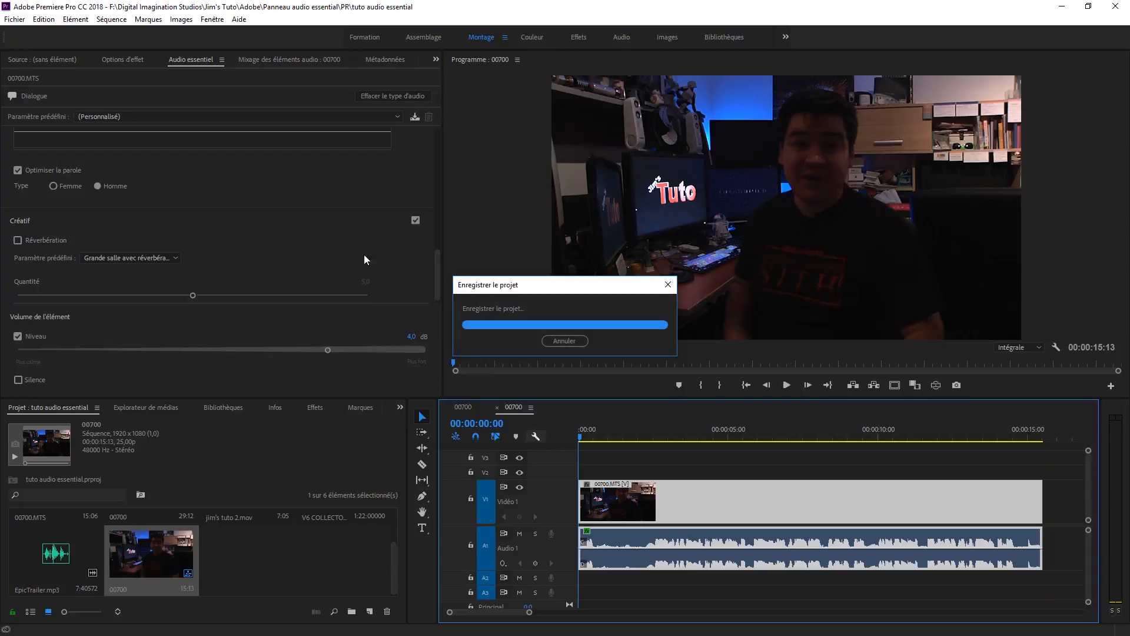
# - Show the 00700.MTS clip's effect options and expand the individual parameters of Réduction adaptative du bruit
pyautogui.moveTo(435, 265); pyautogui.dragTo(443, 225)
pyautogui.moveTo(450, 172); pyautogui.dragTo(451, 133)
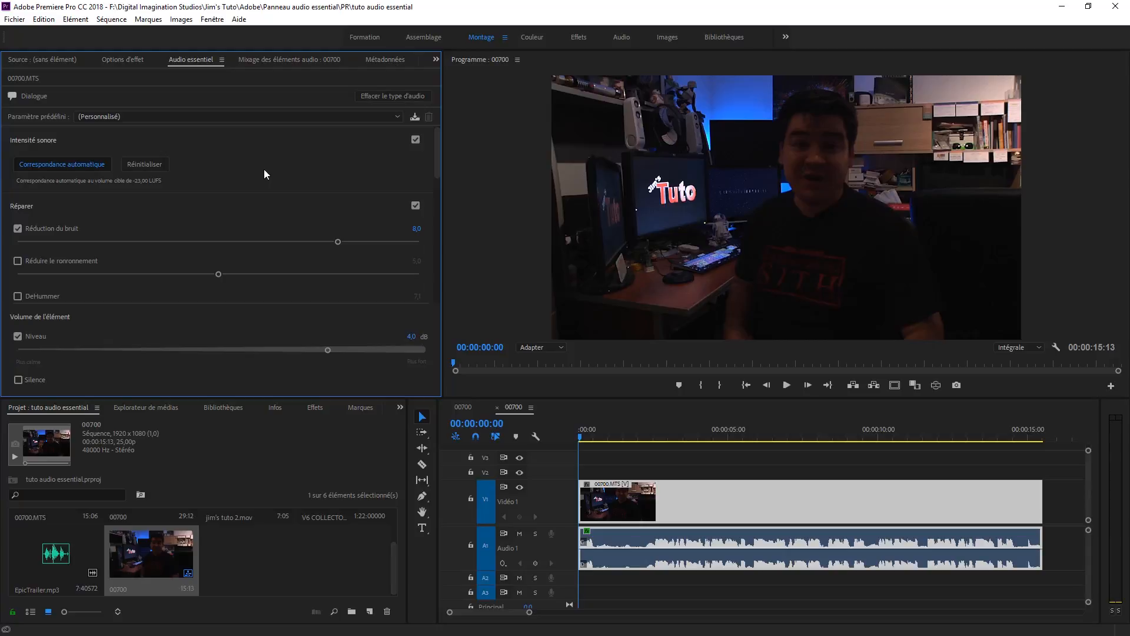
pyautogui.click(604, 507)
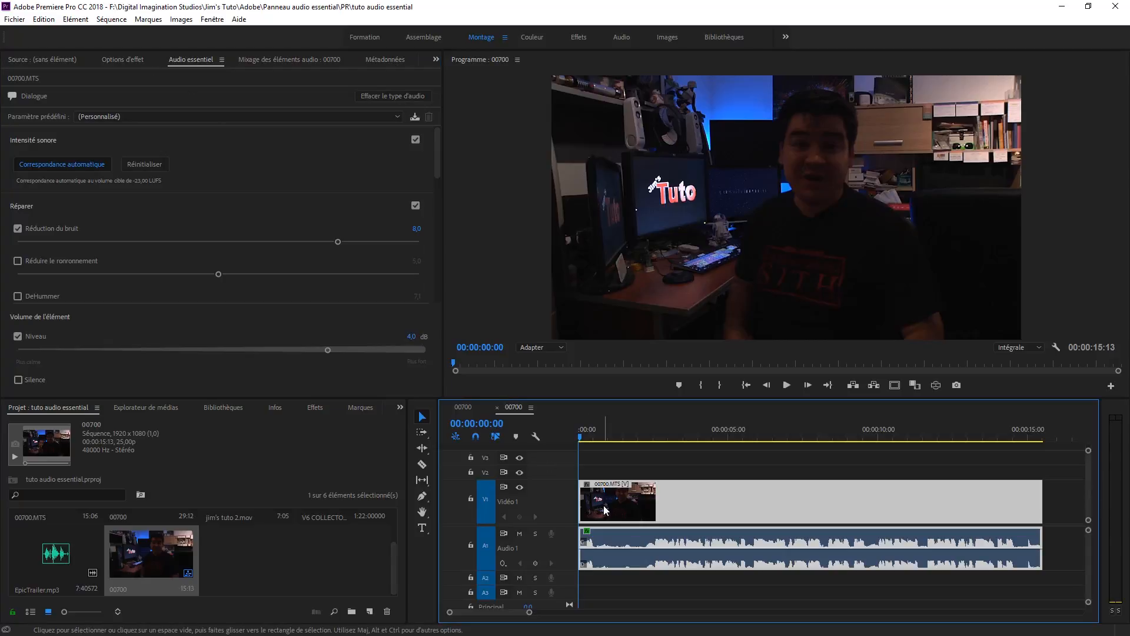
pyautogui.click(125, 59)
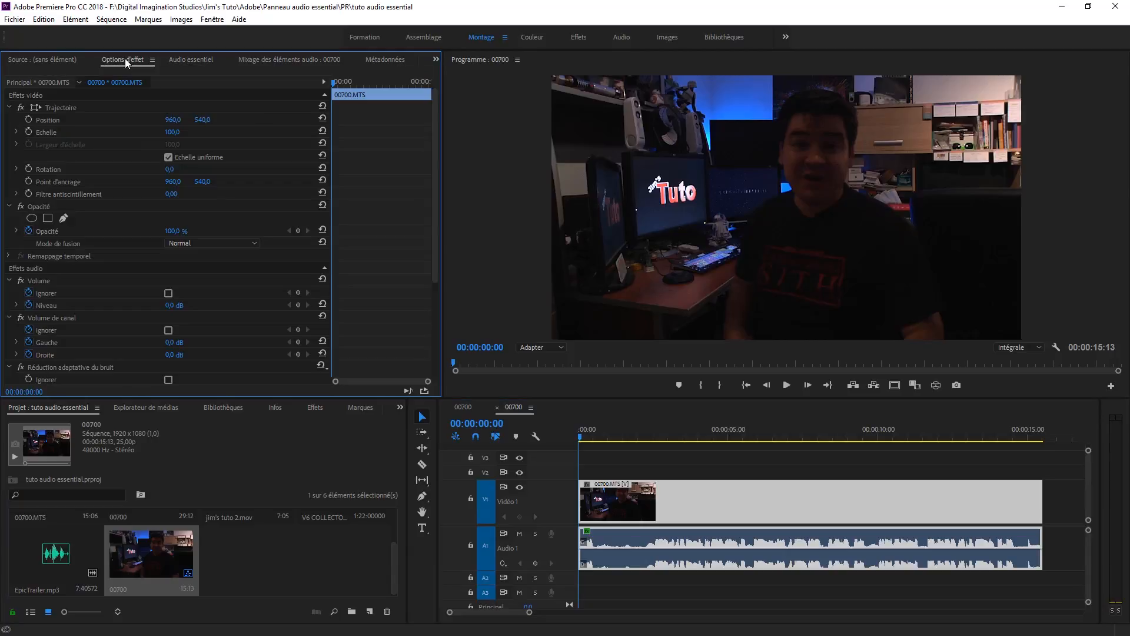
pyautogui.moveTo(433, 141); pyautogui.dragTo(430, 269)
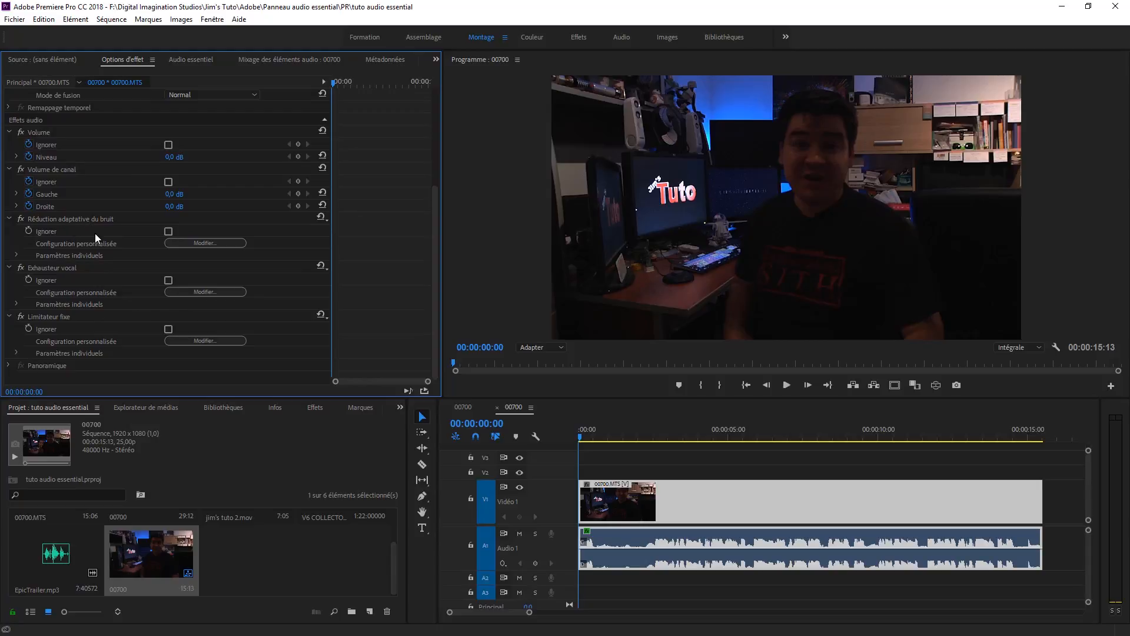
pyautogui.click(59, 219)
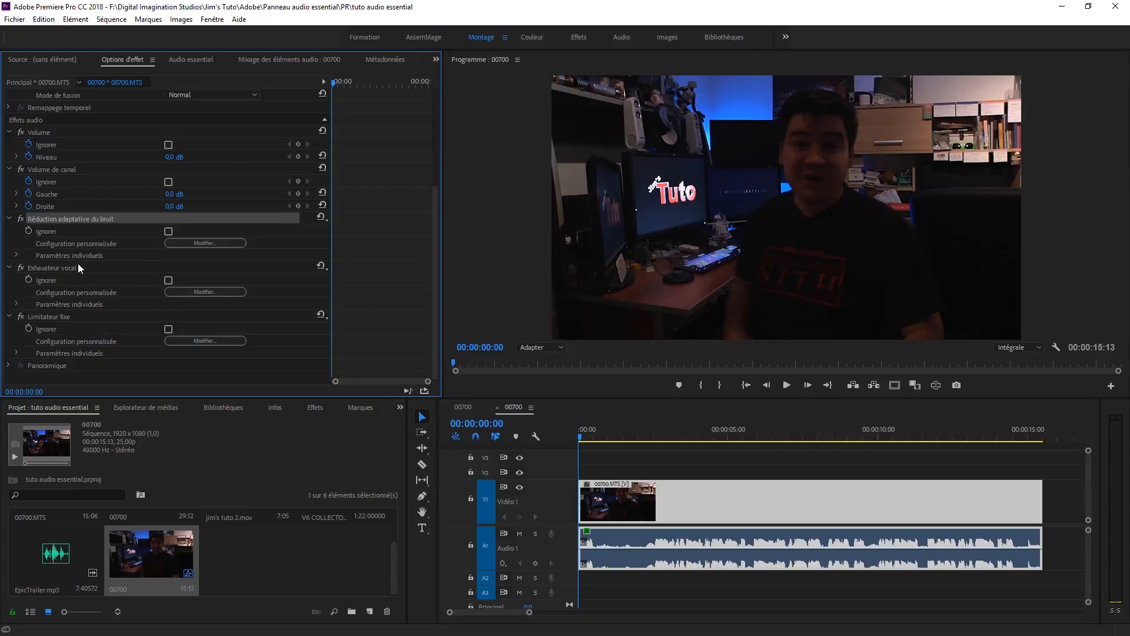
pyautogui.click(17, 256)
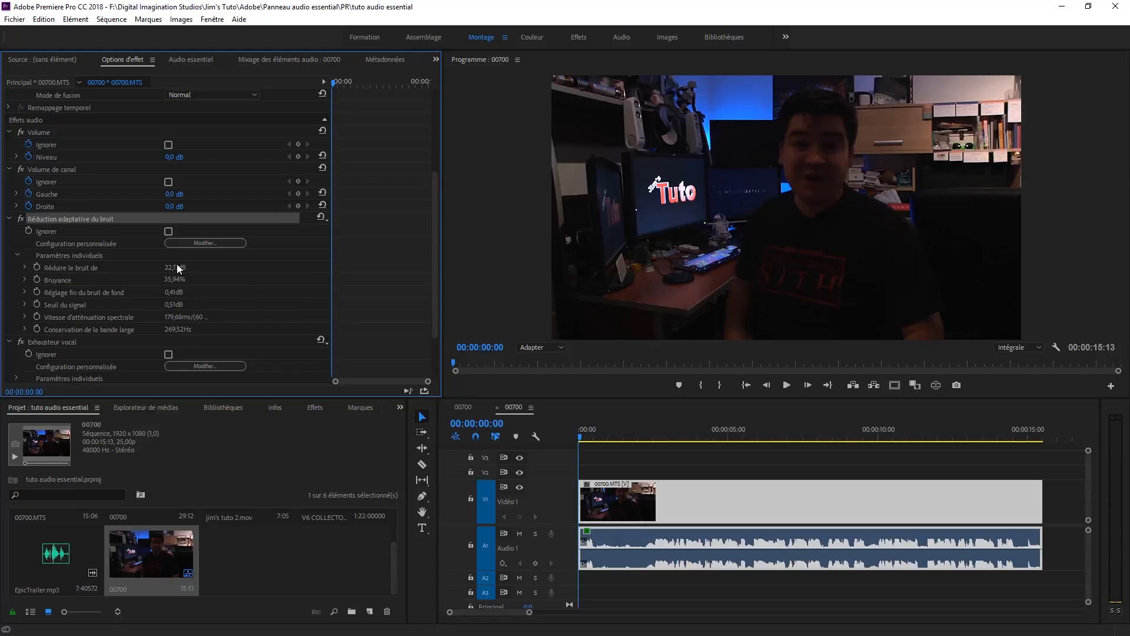
# - Set the adaptive noise reduction's FFT size (Taille de la TFR) to 1024 and enable Mode Qualité supérieure
pyautogui.click(203, 243)
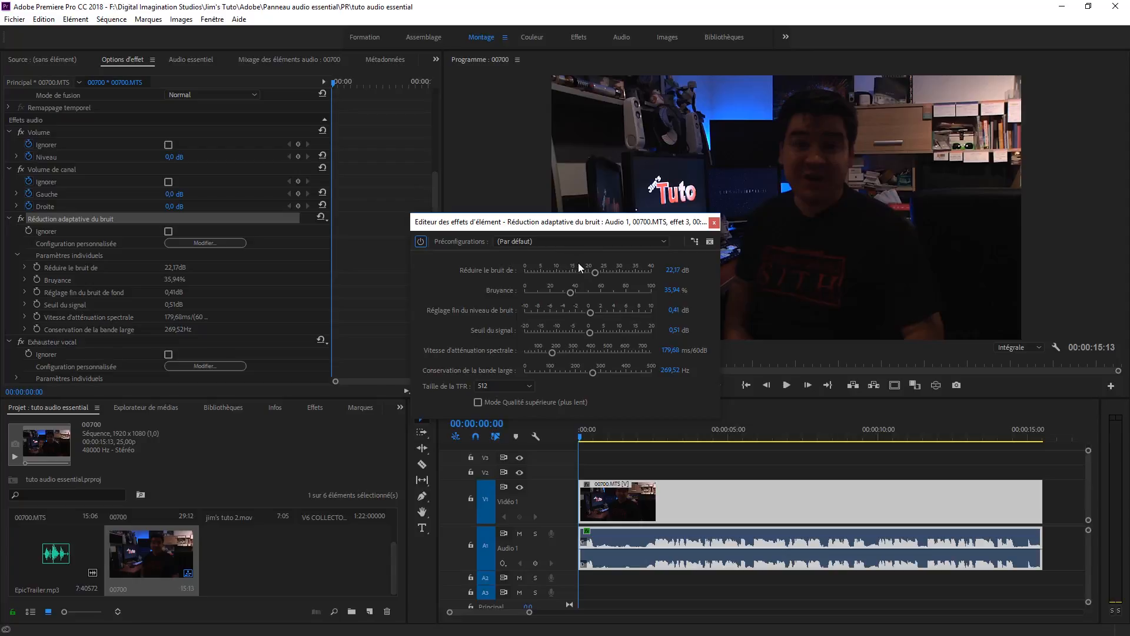
pyautogui.click(568, 244)
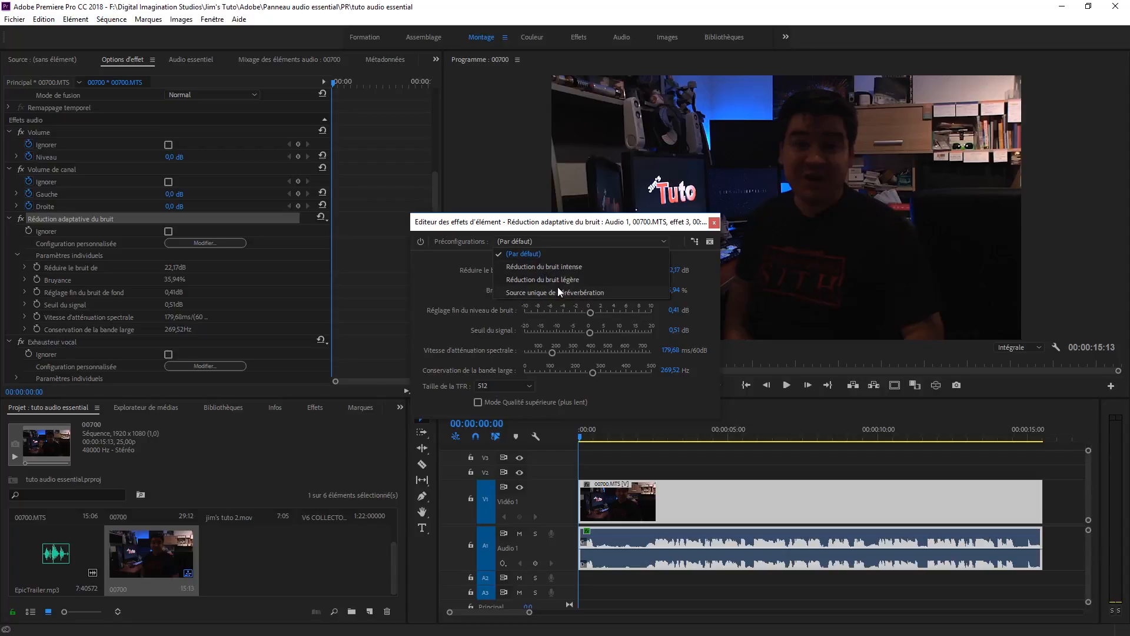
pyautogui.click(514, 387)
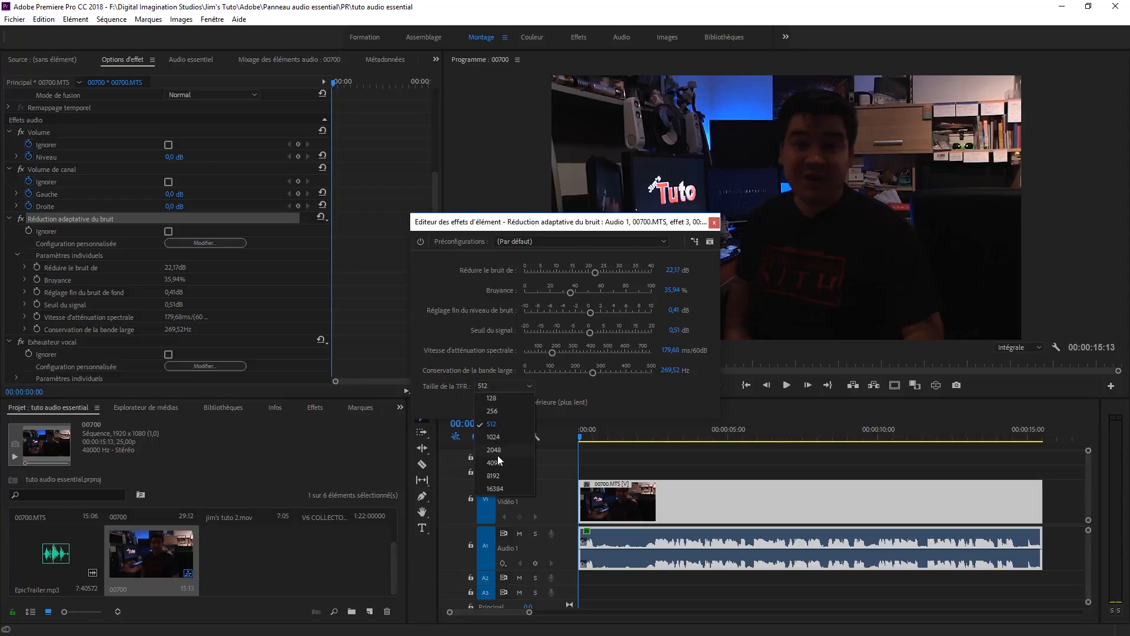
pyautogui.click(508, 436)
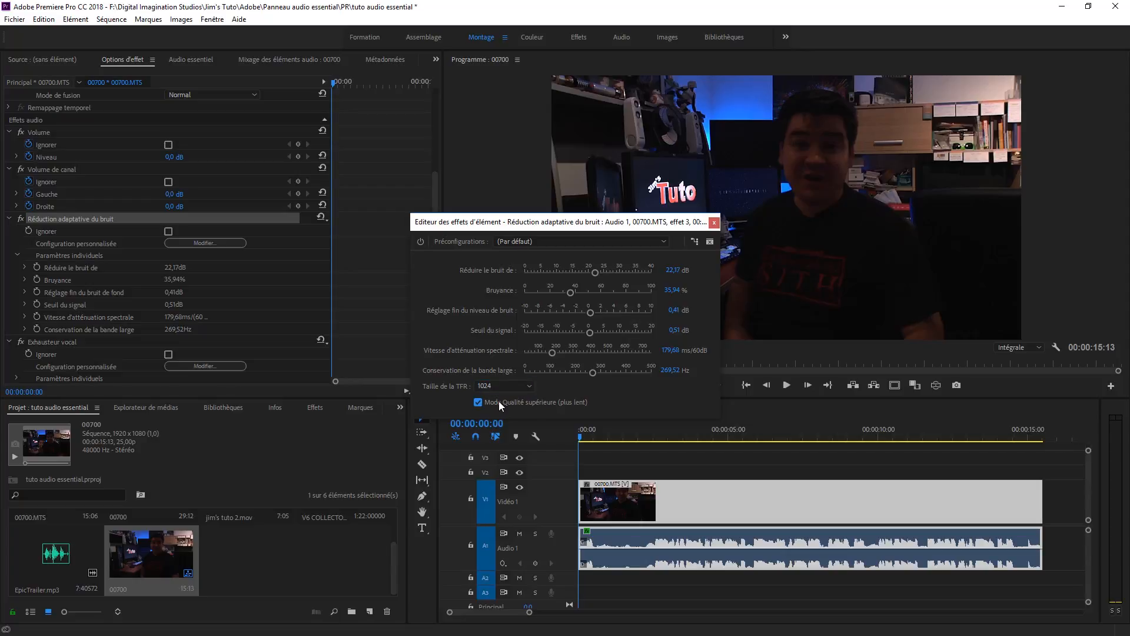
# - Try the Réduction du bruit intense preset on the adaptive noise reduction and listen from the beginning
pyautogui.click(521, 241)
pyautogui.click(563, 270)
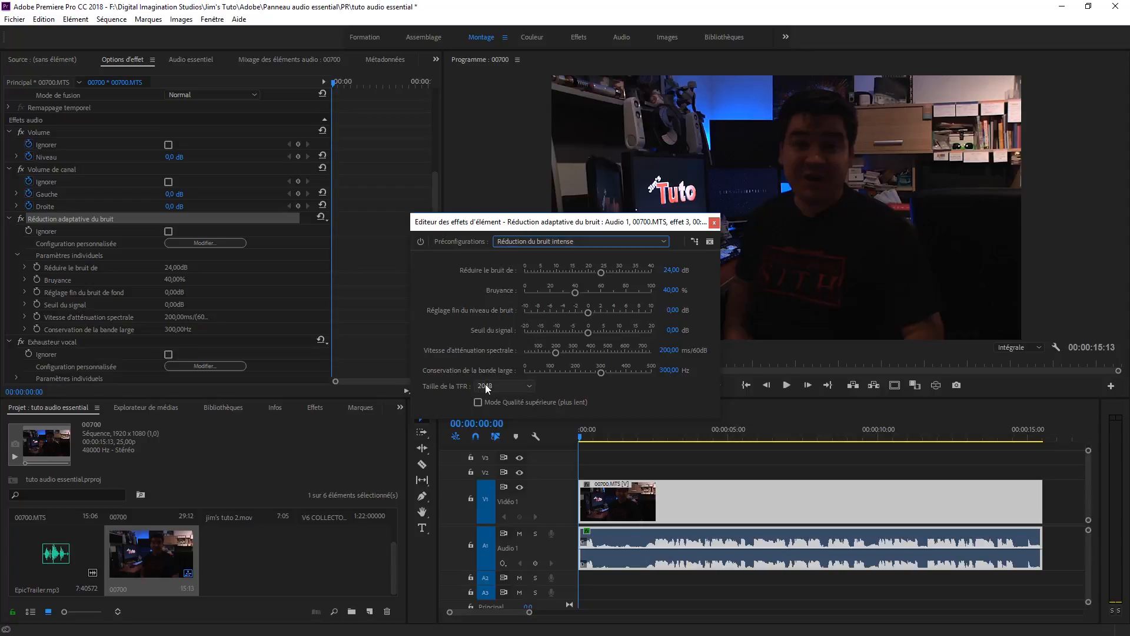
pyautogui.click(713, 222)
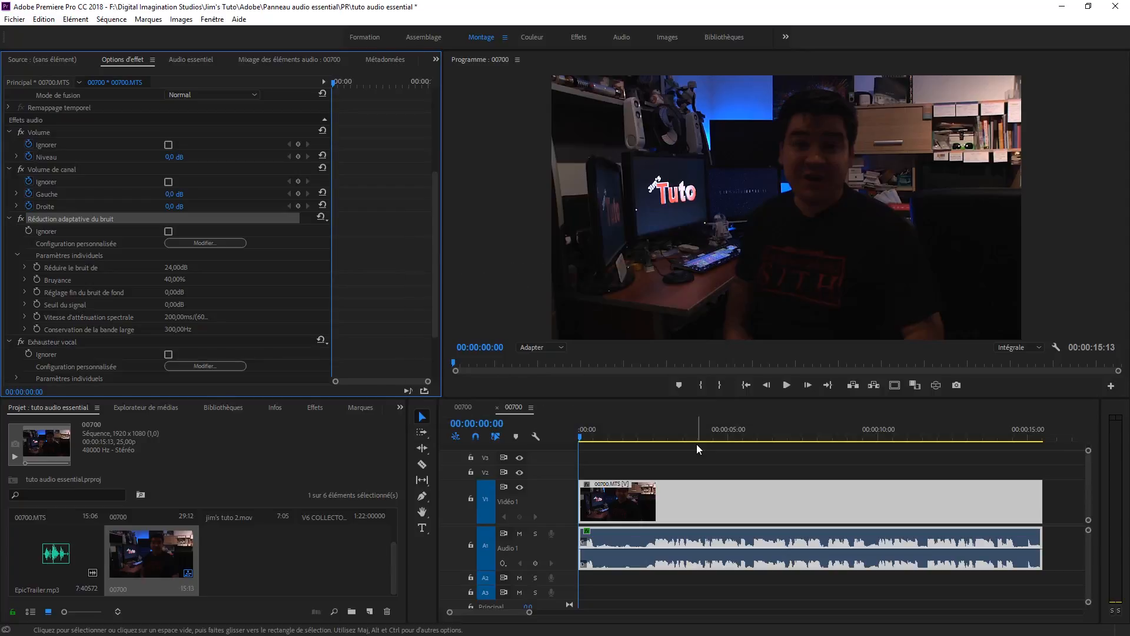
pyautogui.click(565, 443)
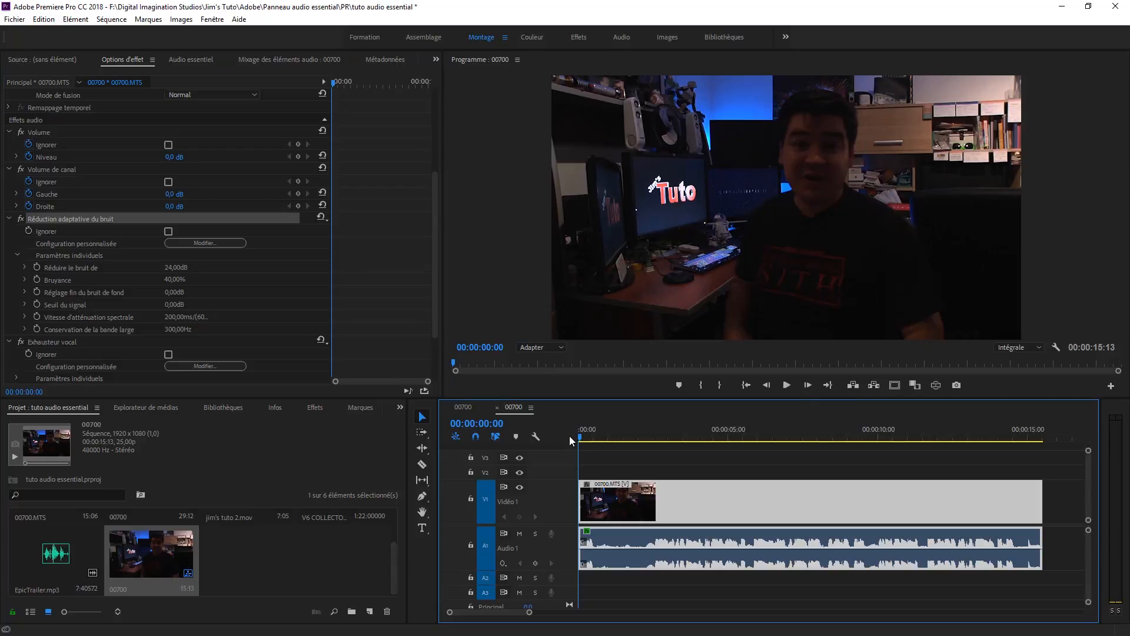
pyautogui.press('space')
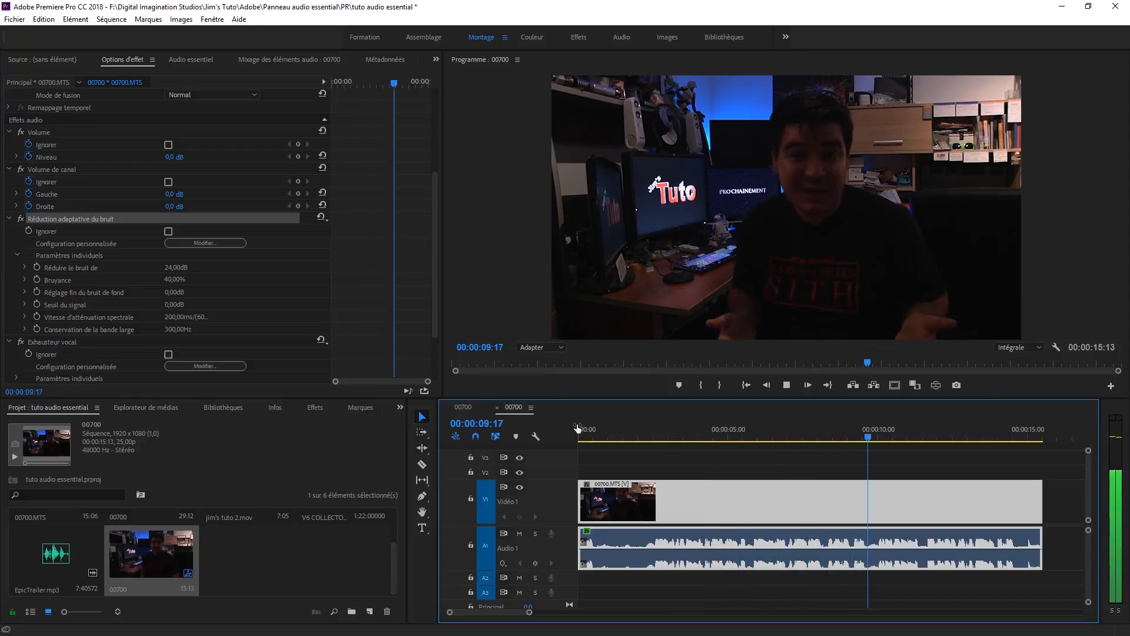
pyautogui.press('space')
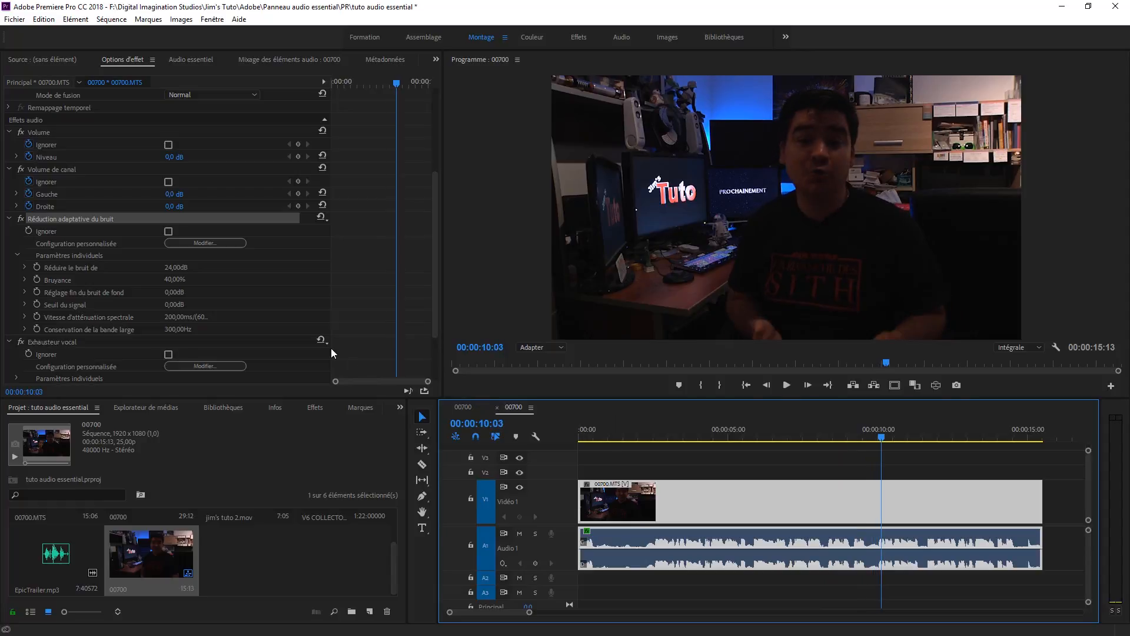
# - Reset the adaptive noise reduction to the (Par défaut) preset, with an FFT size of 1024 and Mode Qualité supérieure enabled
pyautogui.click(189, 245)
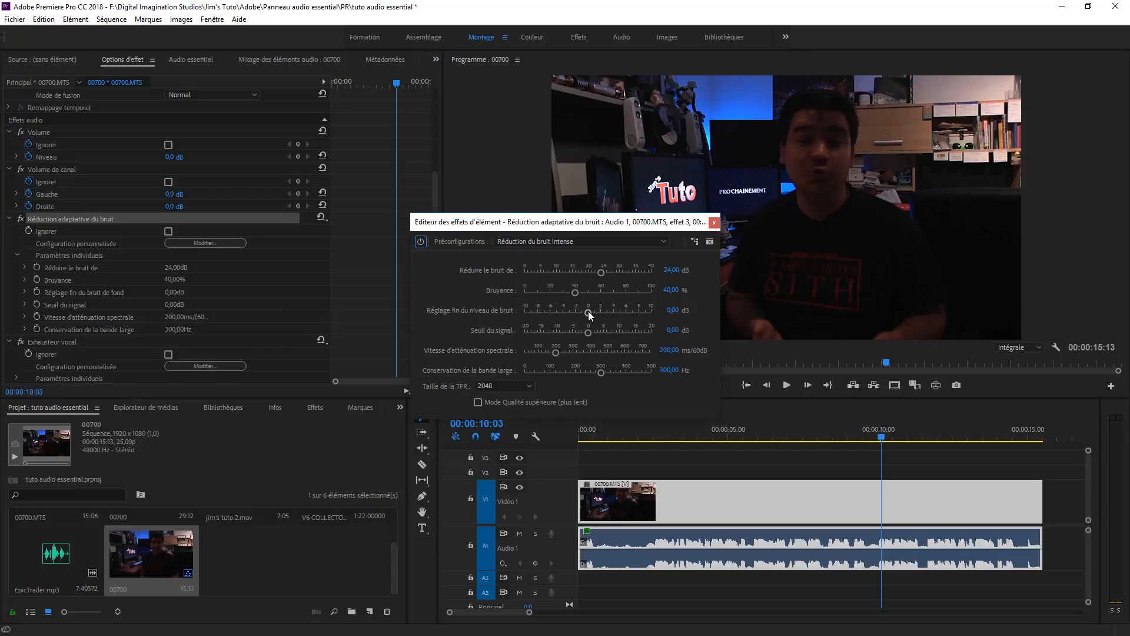
pyautogui.click(612, 241)
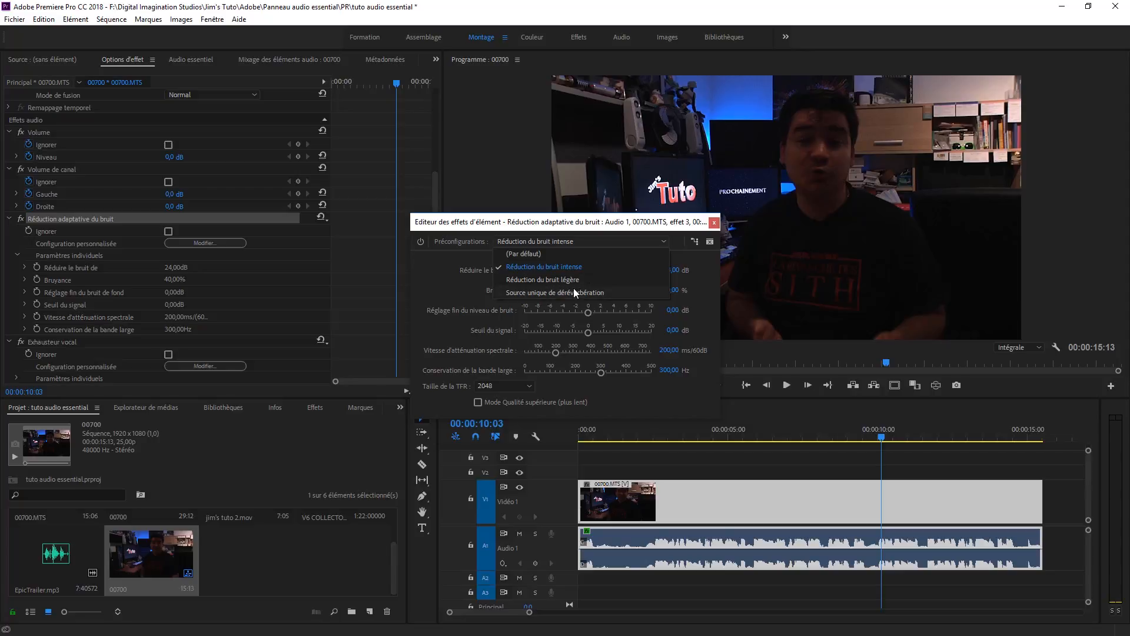
pyautogui.click(524, 253)
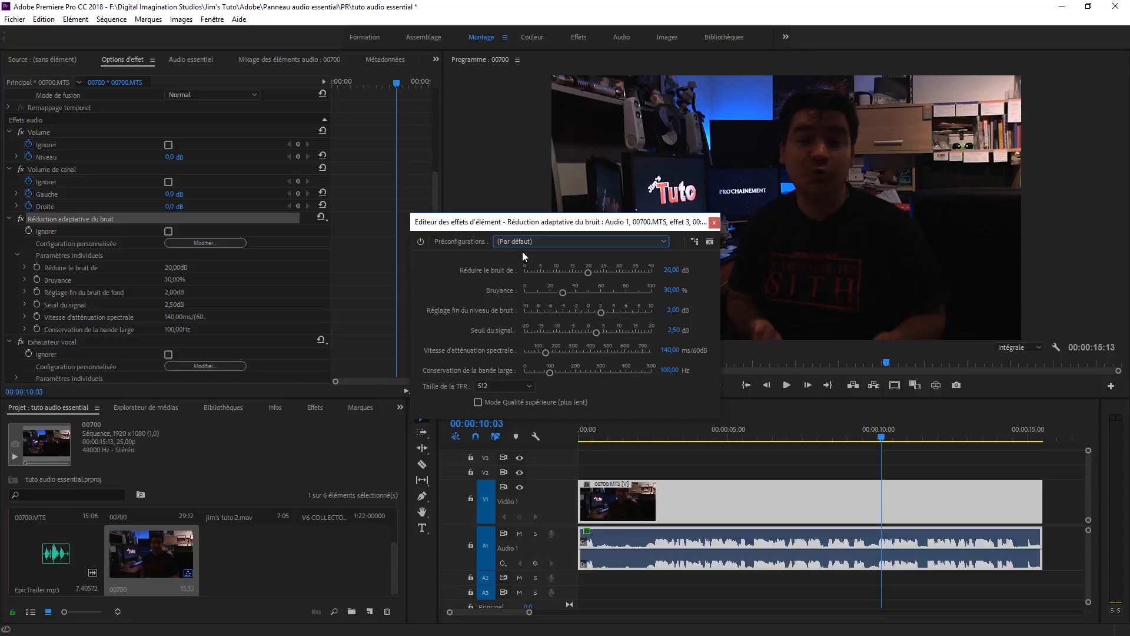
pyautogui.click(510, 386)
pyautogui.click(493, 437)
pyautogui.click(478, 402)
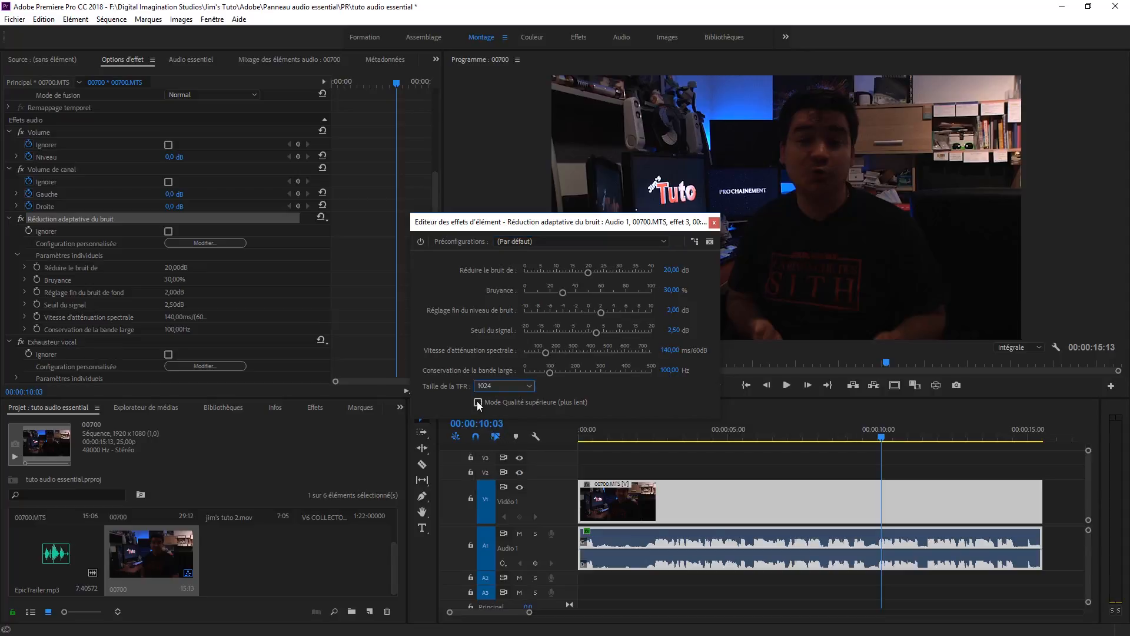
# - Close the noise reduction editor, listen to the dialogue with the new settings and save the project
pyautogui.click(713, 222)
pyautogui.click(601, 439)
pyautogui.press('space')
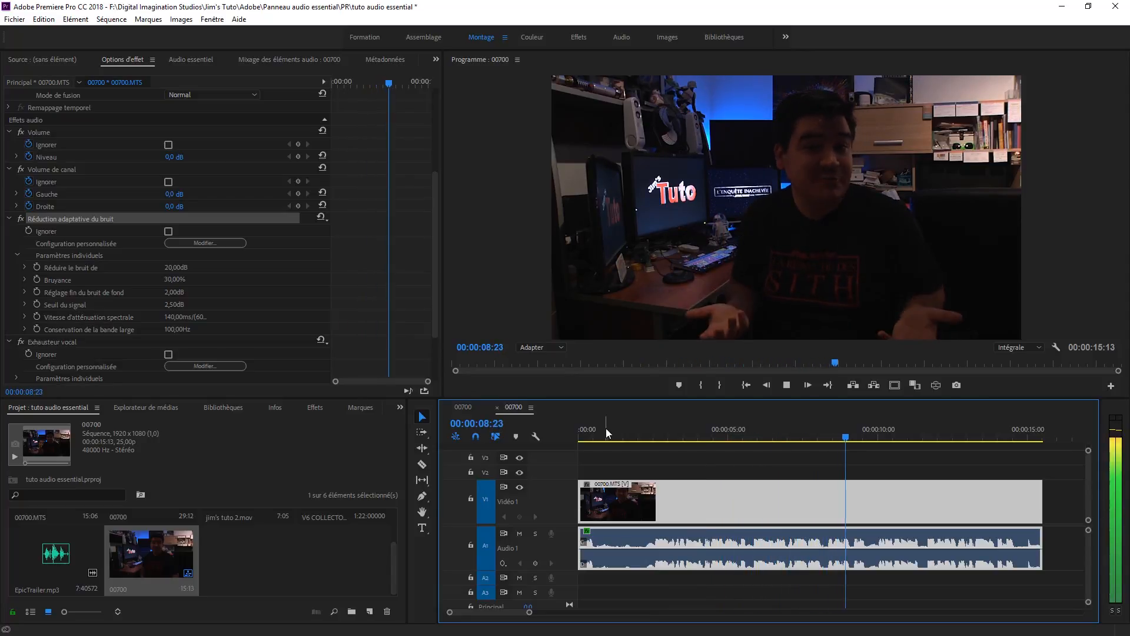
pyautogui.press('space')
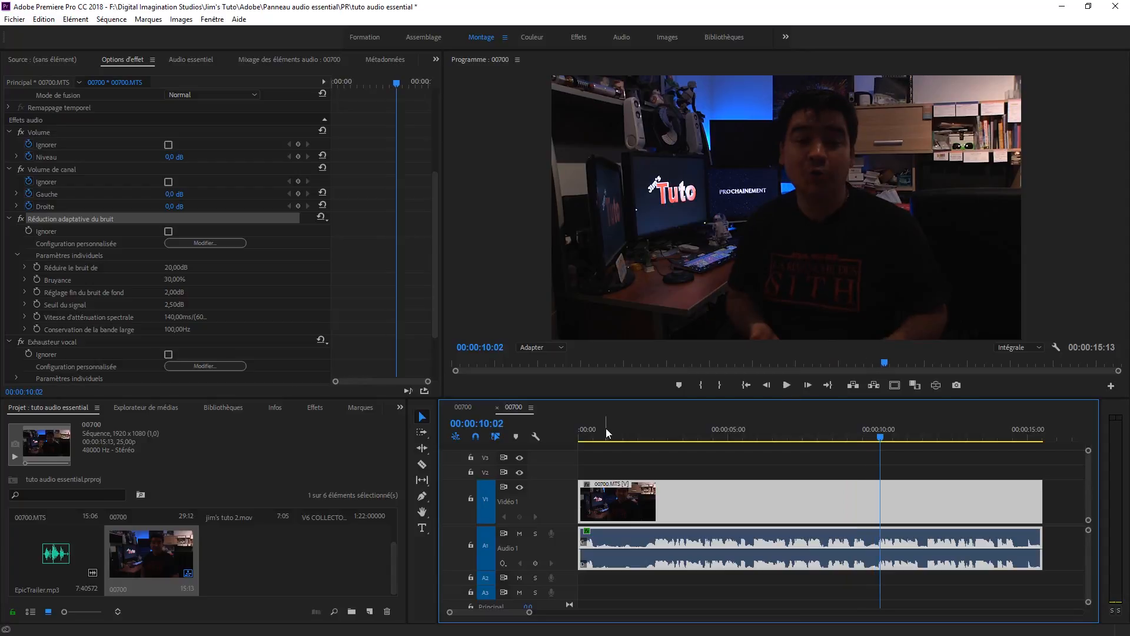
pyautogui.hotkey('ctrl', 's')
# - Check the Réparer settings of the dialogue clip in Audio essentiel against the modified noise reduction effect
pyautogui.moveTo(435, 190); pyautogui.dragTo(432, 250)
pyautogui.click(187, 60)
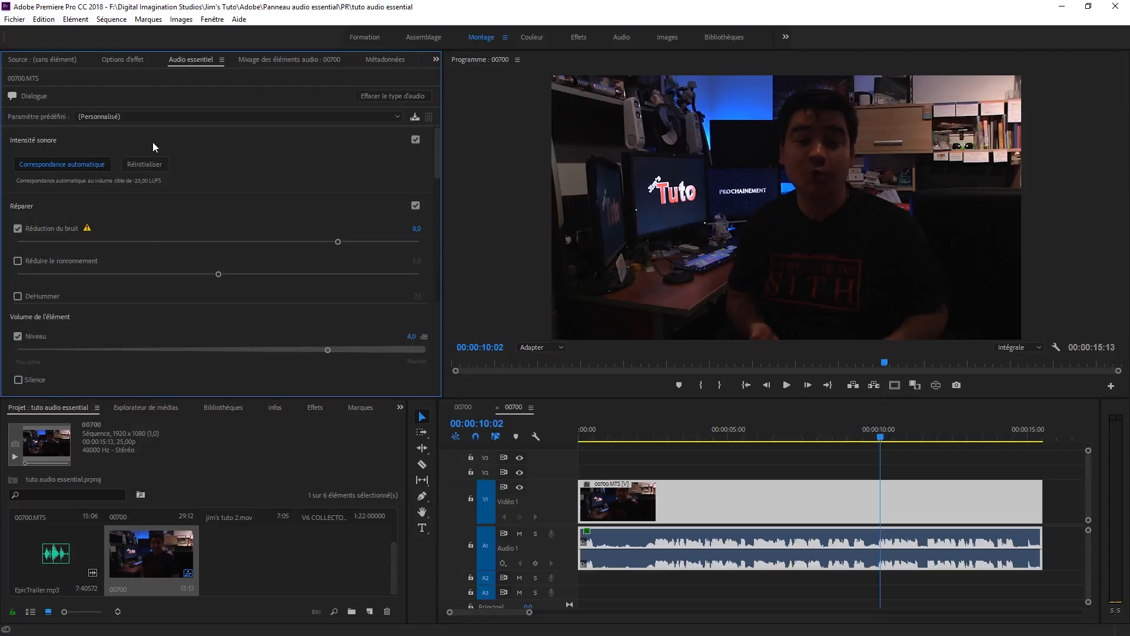
pyautogui.moveTo(437, 167)
pyautogui.mouseDown()
pyautogui.moveTo(432, 296)
pyautogui.moveTo(433, 149)
pyautogui.mouseUp()
# - Inspect the preset and voice type options of the clip's Exhausteur vocal effect, then close its editor
pyautogui.click(123, 61)
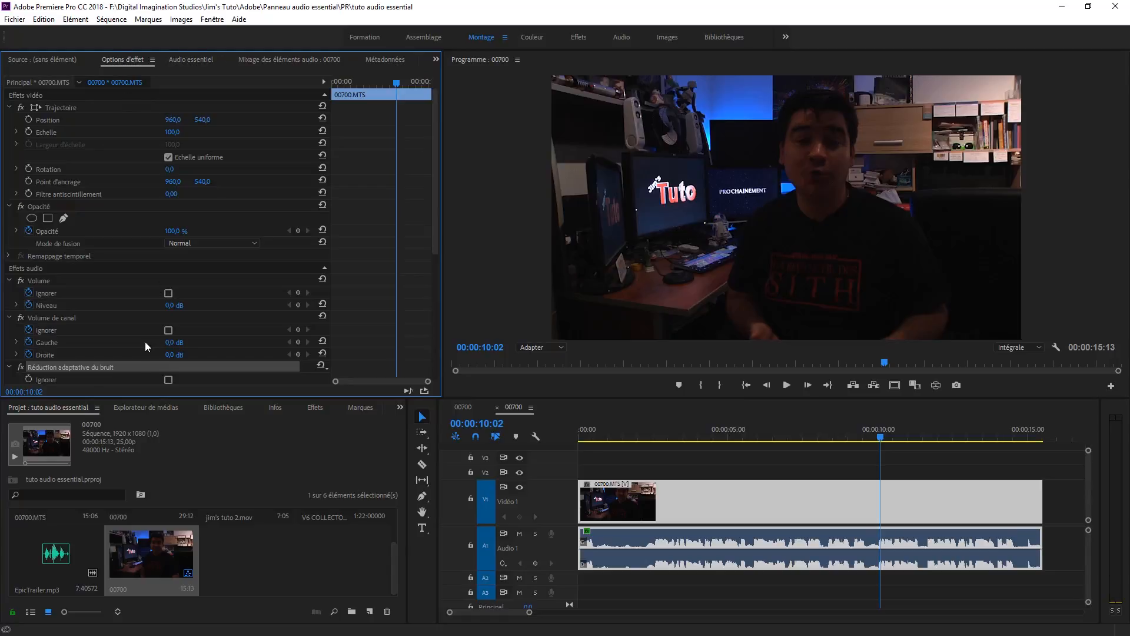
pyautogui.moveTo(434, 246); pyautogui.dragTo(429, 354)
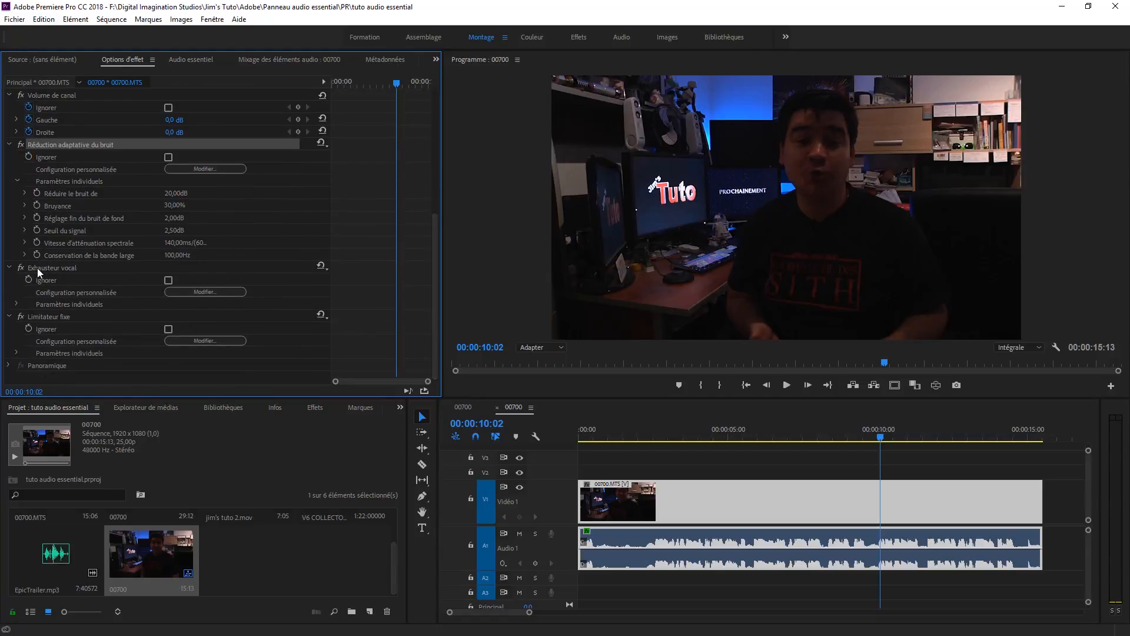
pyautogui.click(210, 293)
pyautogui.click(543, 313)
pyautogui.click(542, 338)
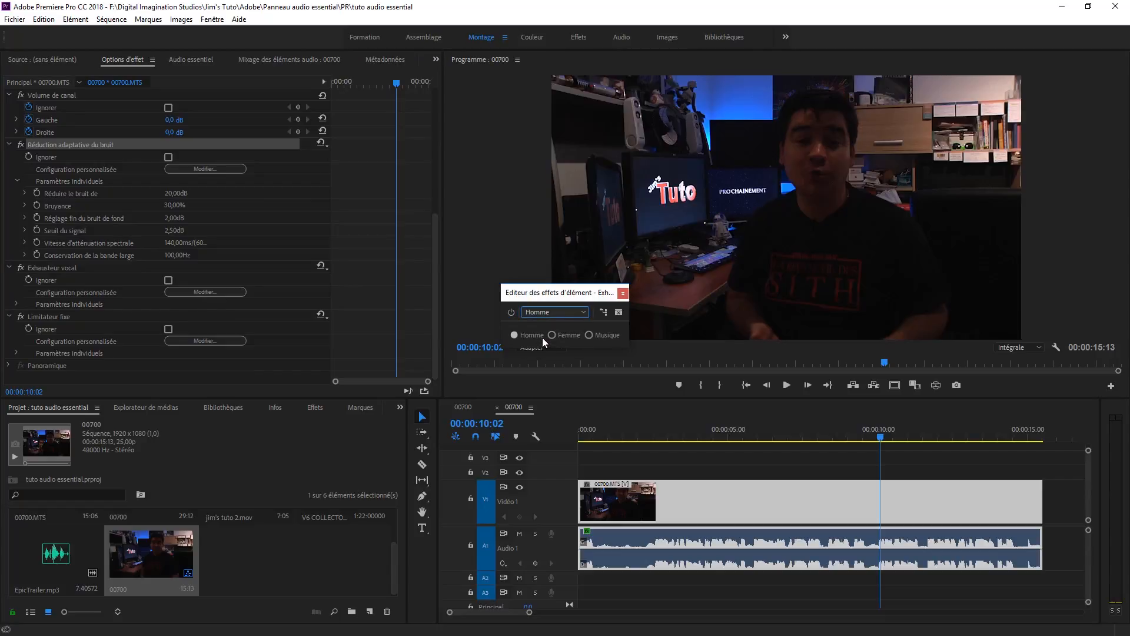
pyautogui.click(623, 293)
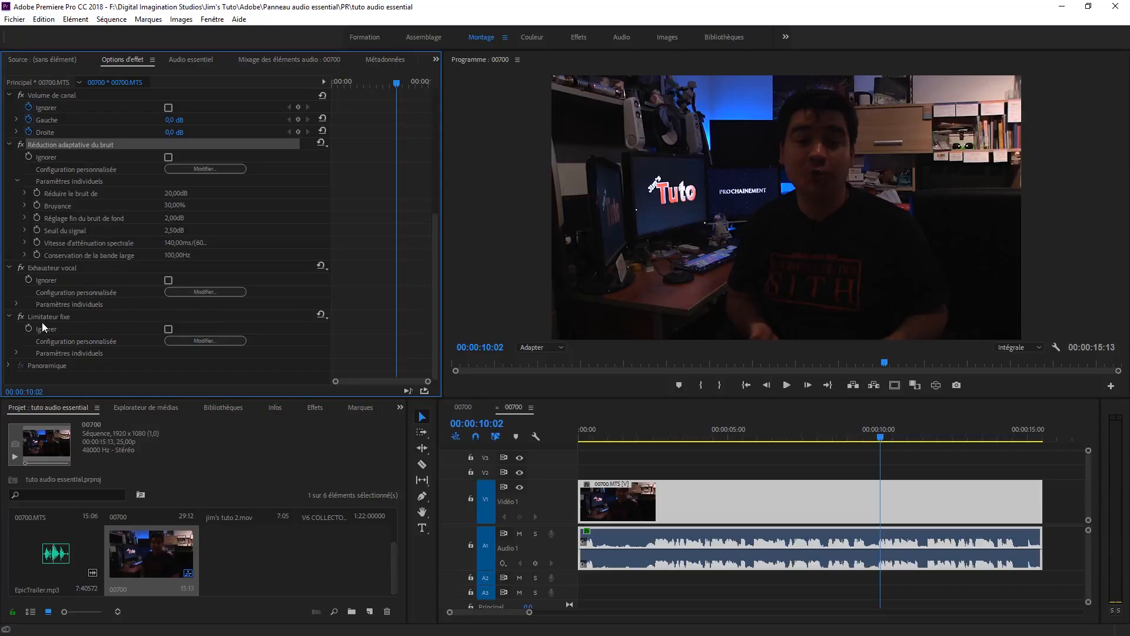
# - Inspect the preset list of the clip's Limitateur fixe effect, then close its editor
pyautogui.click(195, 341)
pyautogui.click(566, 267)
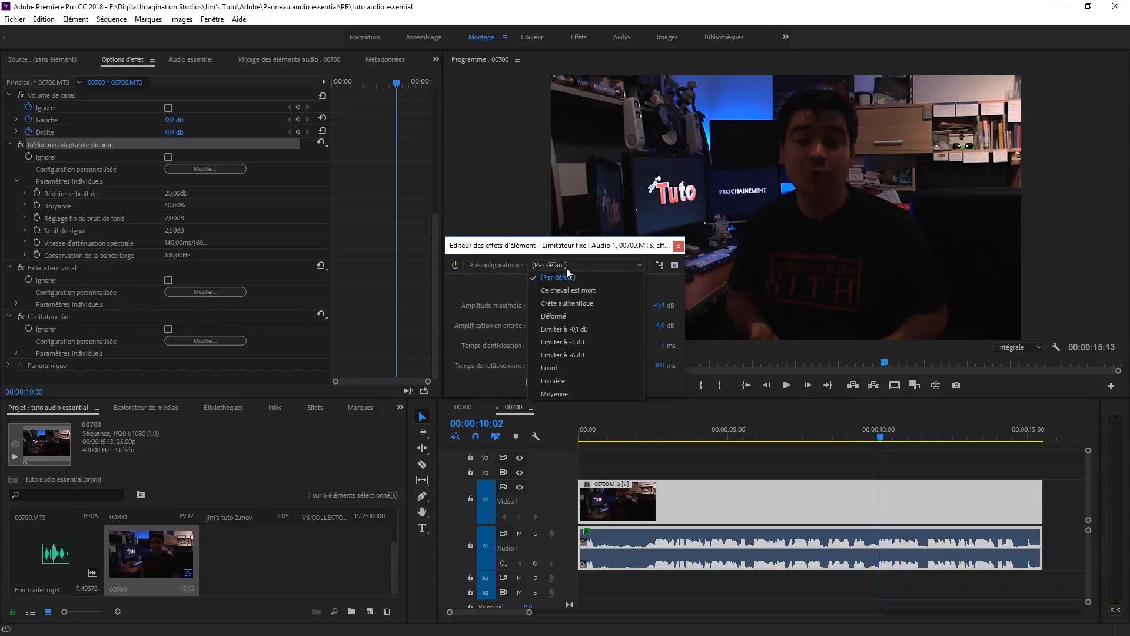
pyautogui.click(495, 247)
pyautogui.click(679, 245)
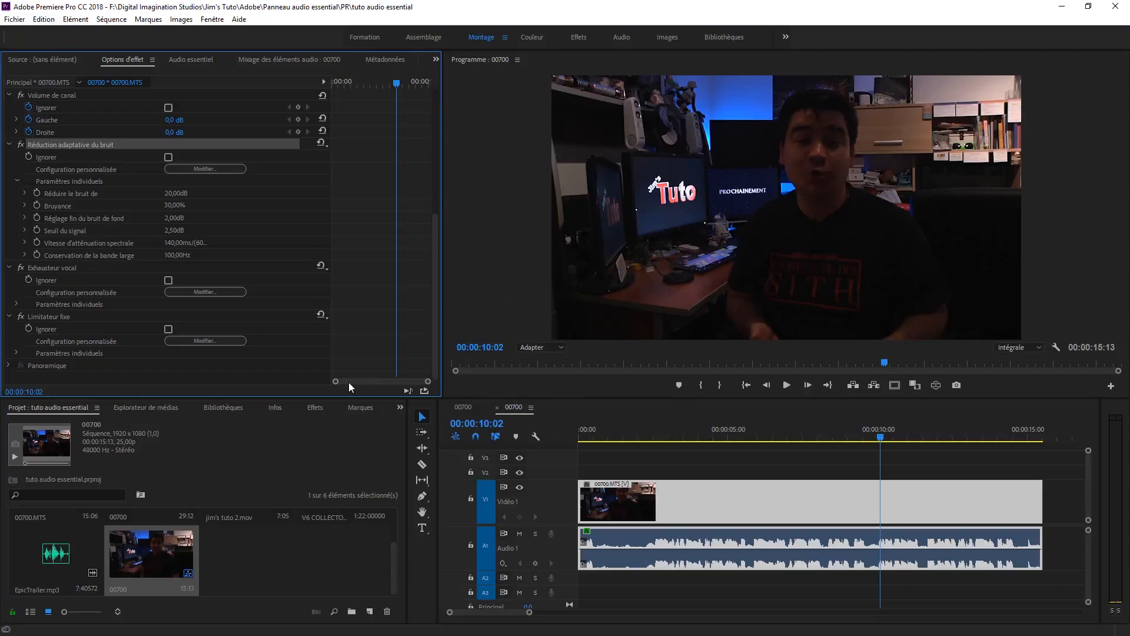
# - Review the remaining effects of the clip and its Dialogue settings in Audio essentiel, including Réparer, Optimiser la parole and Créatif
pyautogui.moveTo(436, 246); pyautogui.dragTo(426, 106)
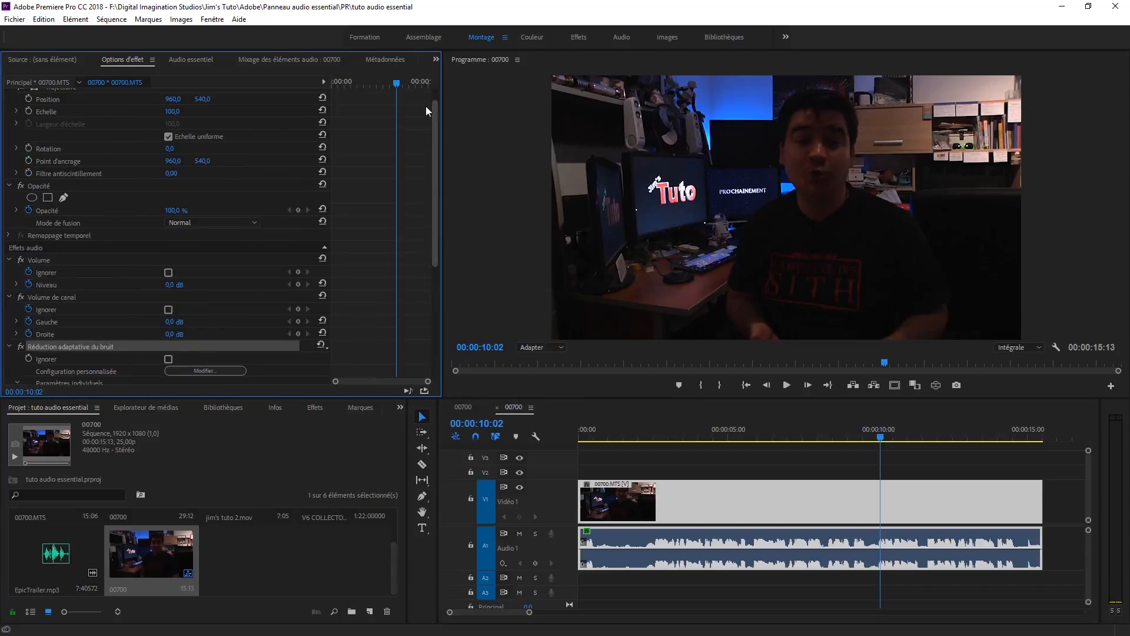
pyautogui.click(191, 59)
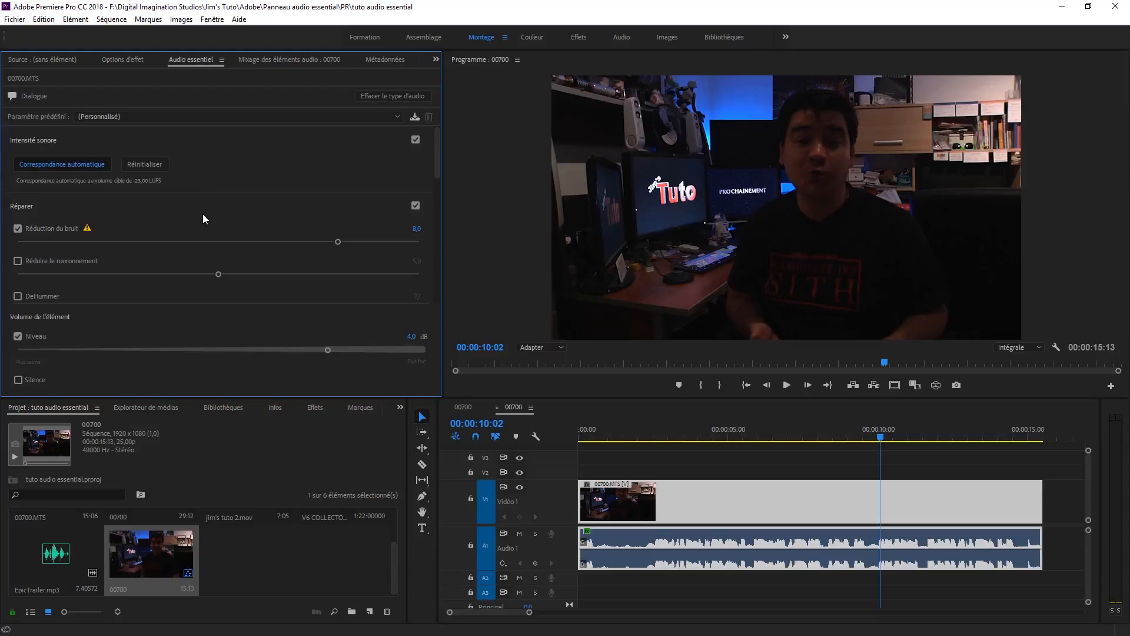
pyautogui.moveTo(436, 168); pyautogui.dragTo(433, 292)
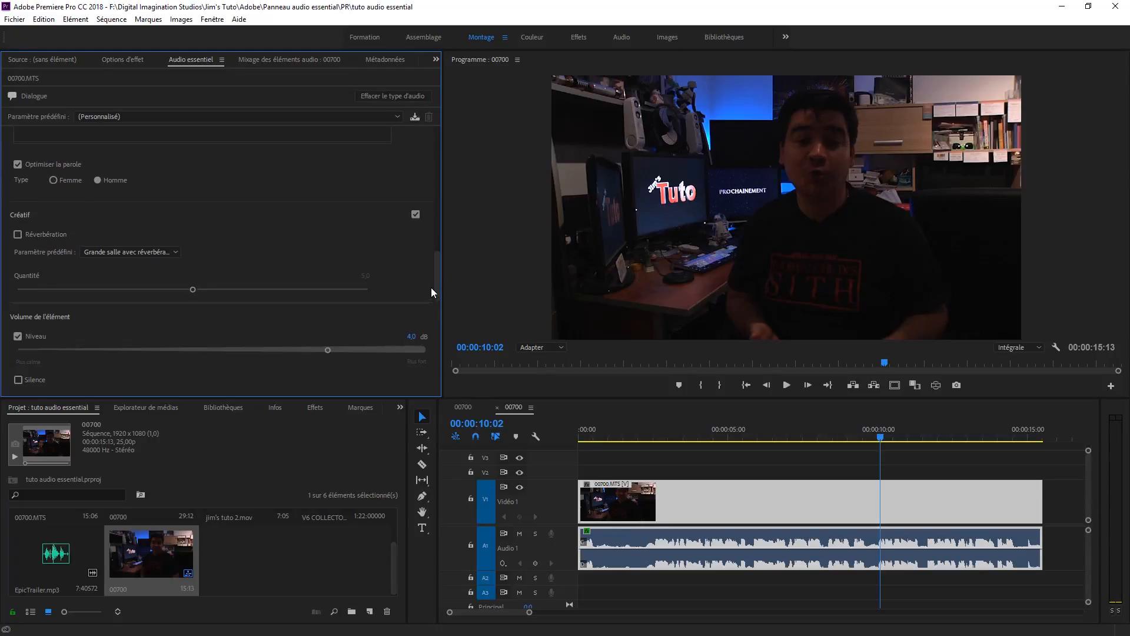
pyautogui.moveTo(438, 280); pyautogui.dragTo(441, 94)
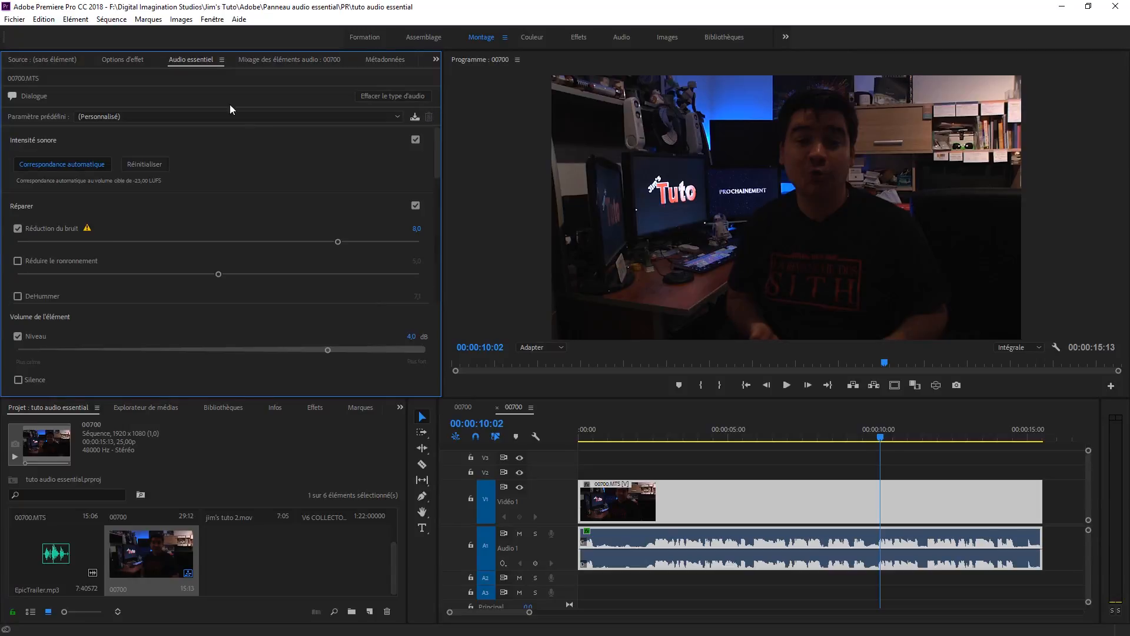
# - Clear the Dialogue type from the 00700.MTS clip, assign the Musique type and view its presets, leaving (Par défaut) selected
pyautogui.click(393, 96)
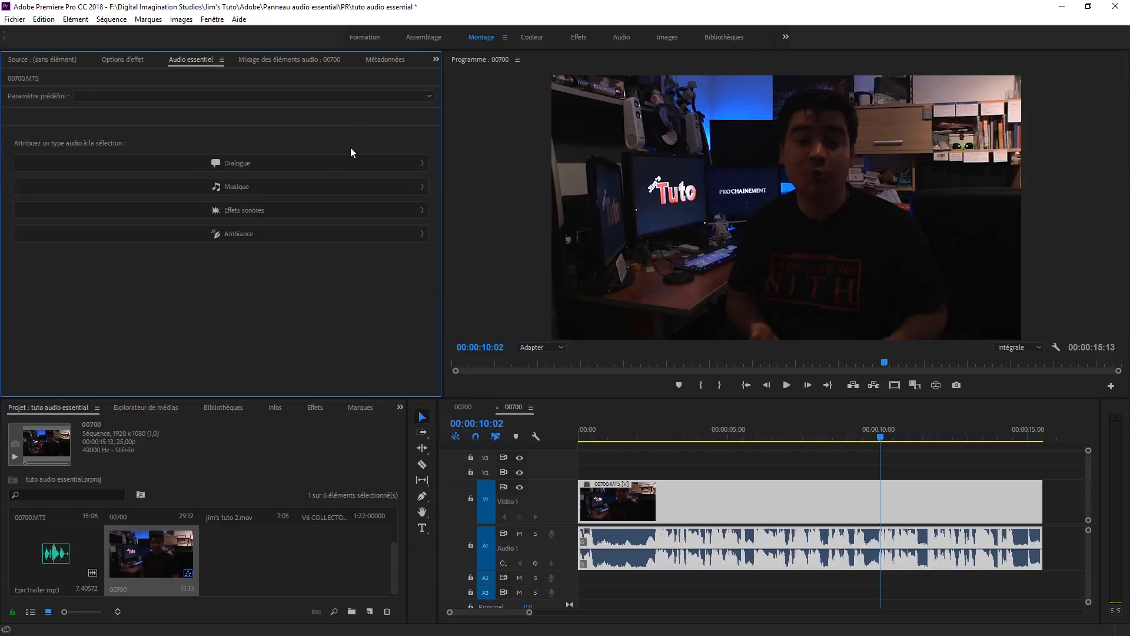
pyautogui.click(225, 189)
pyautogui.click(145, 117)
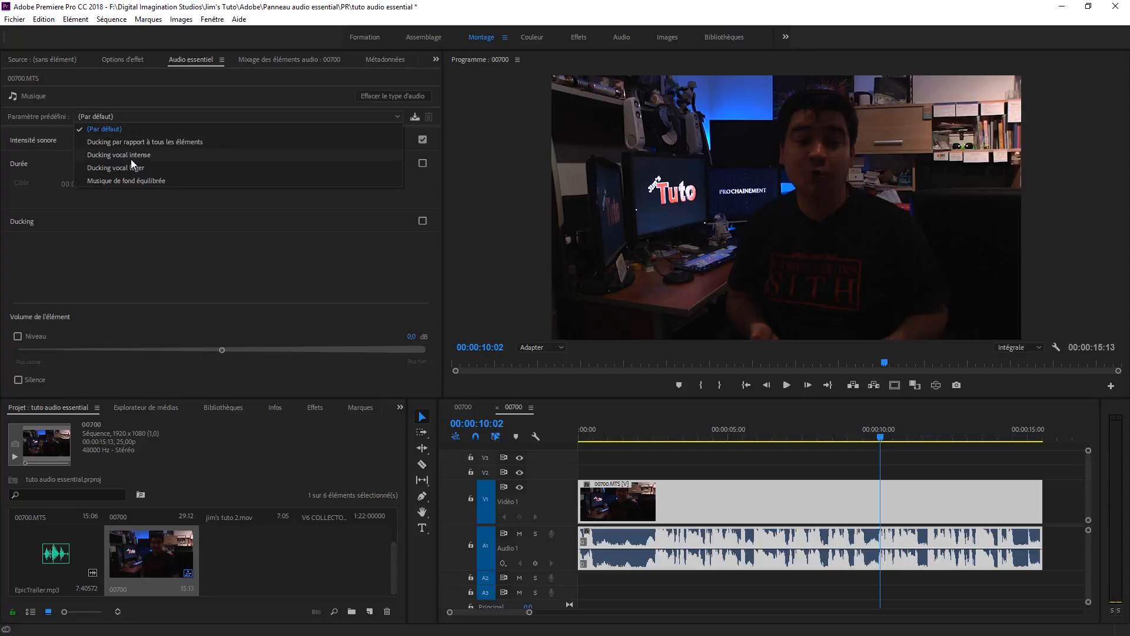
pyautogui.click(49, 166)
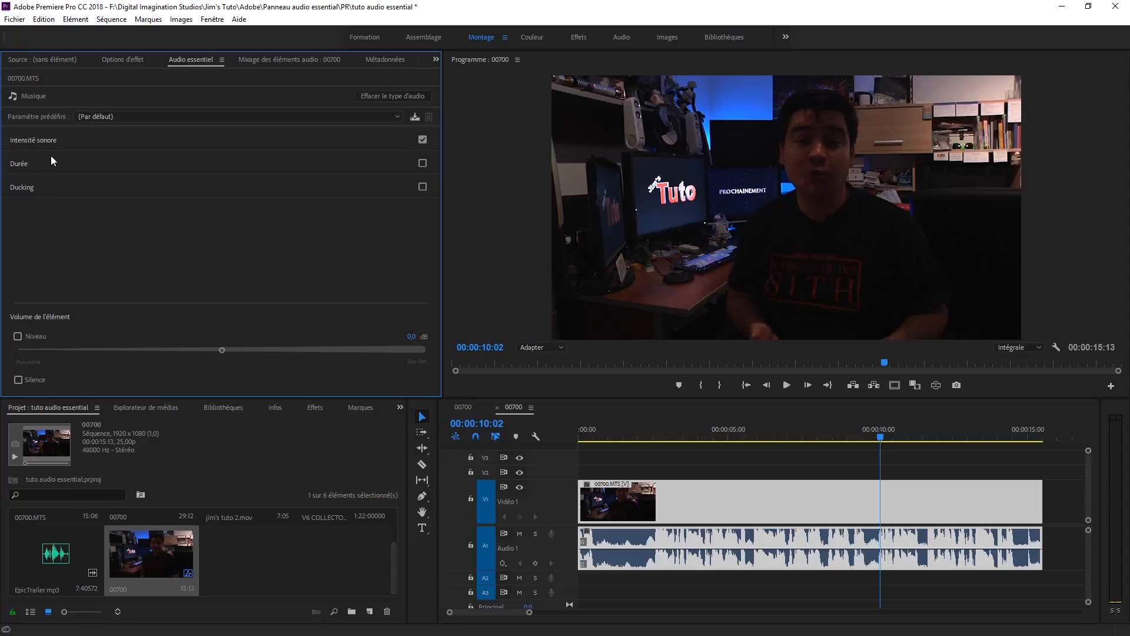
# - Expand and examine the Intensité sonore, Durée and Ducking settings of the Musique type
pyautogui.click(47, 140)
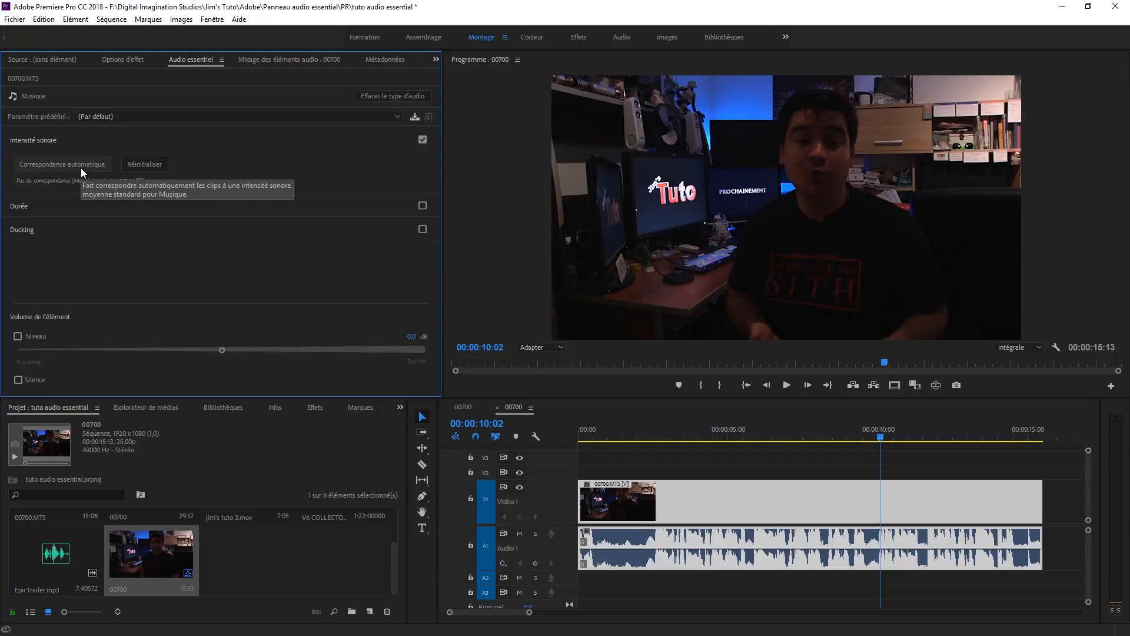
pyautogui.click(23, 206)
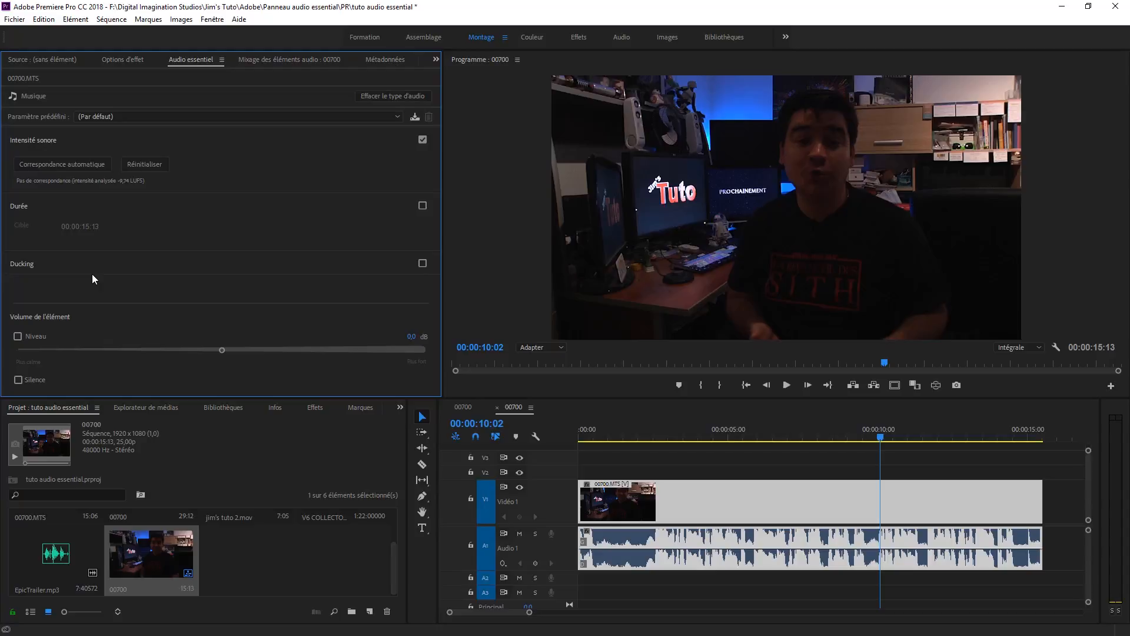
pyautogui.click(23, 267)
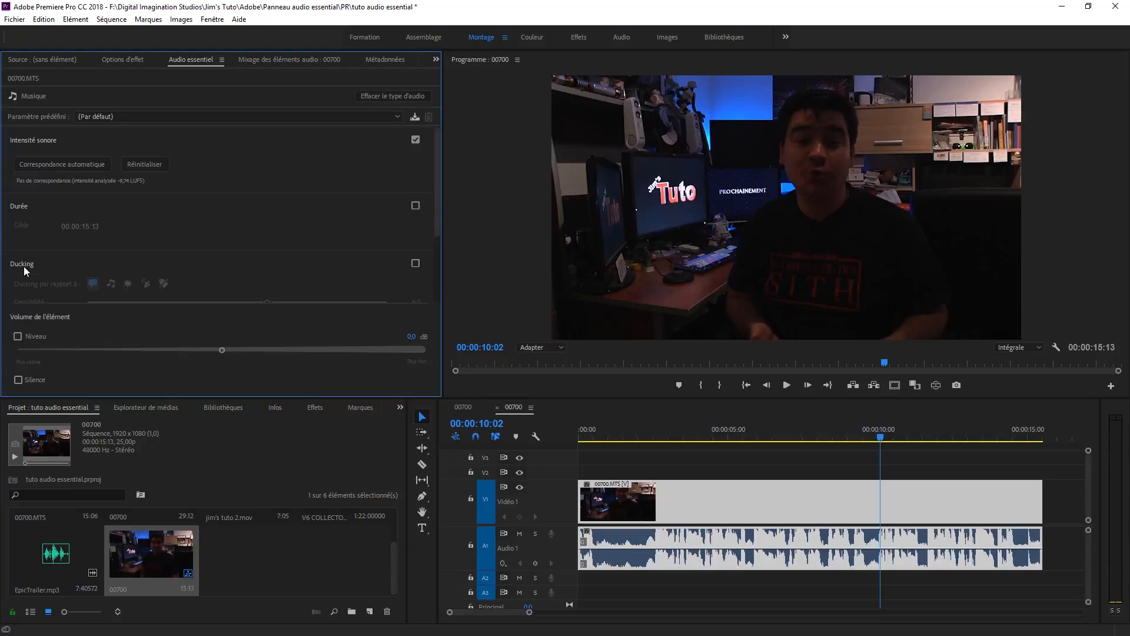
pyautogui.moveTo(438, 223); pyautogui.dragTo(439, 263)
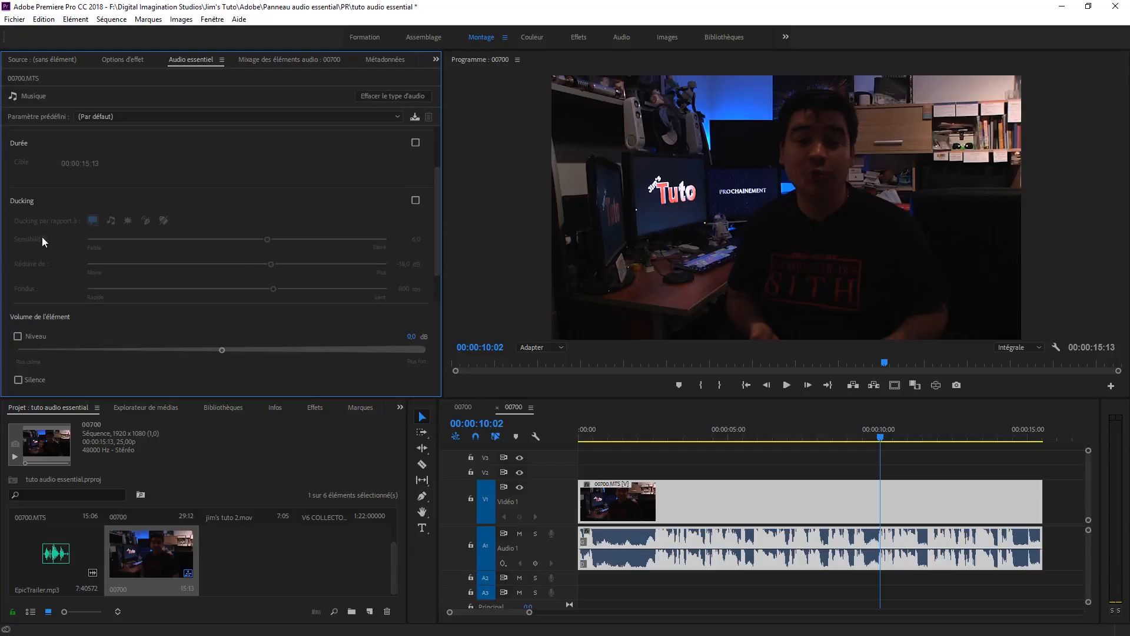
pyautogui.scroll(-1, 433, 238)
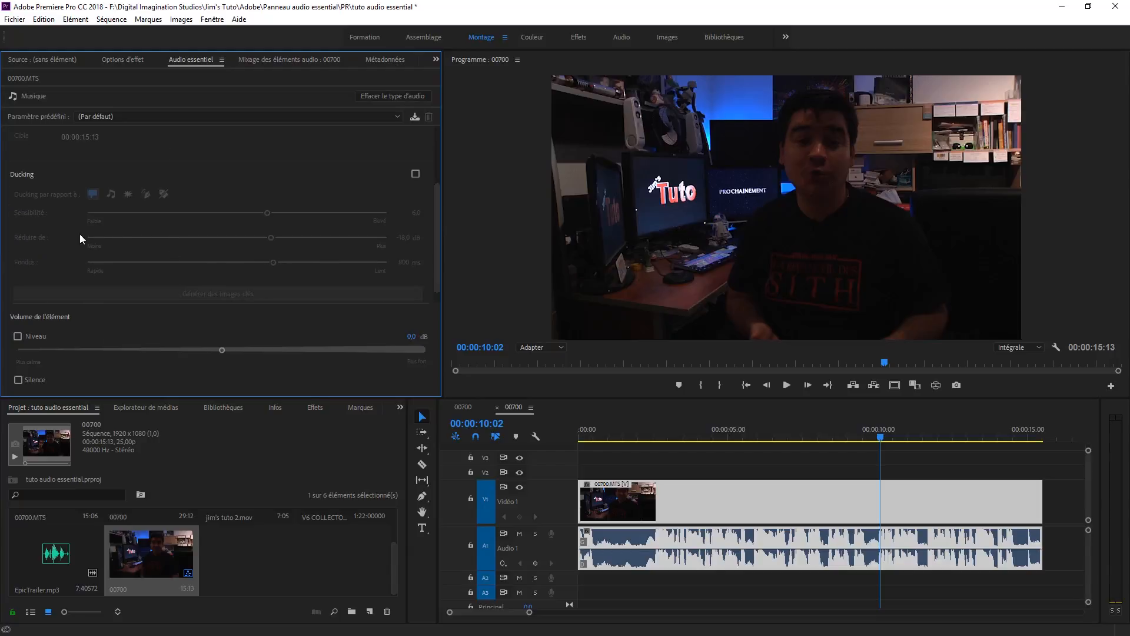
pyautogui.moveTo(434, 214); pyautogui.dragTo(436, 222)
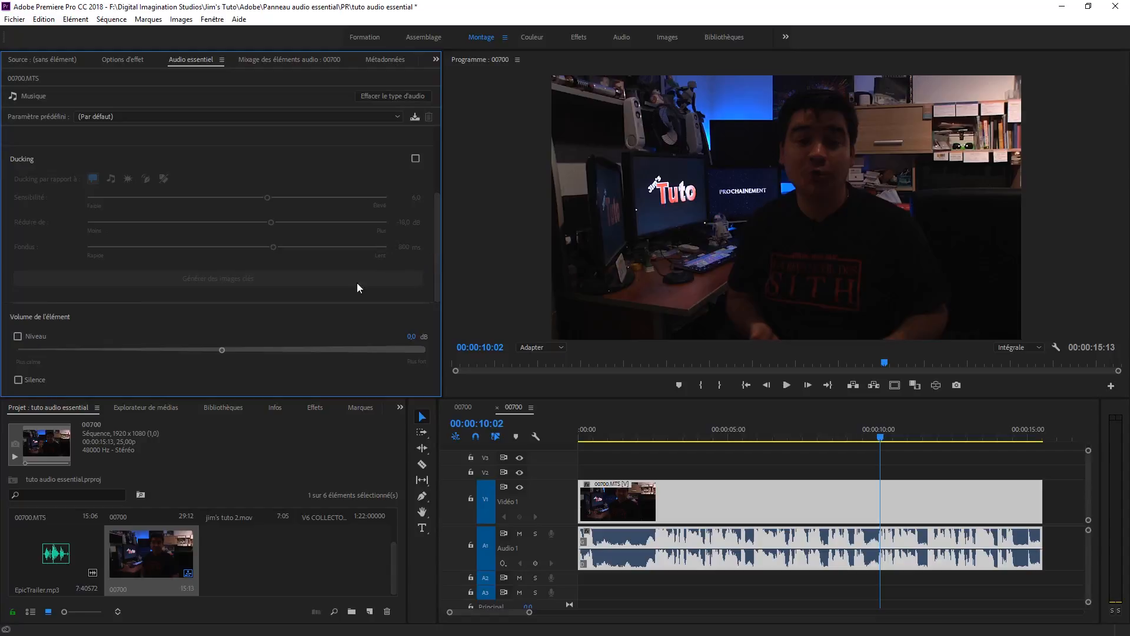
pyautogui.moveTo(437, 273); pyautogui.dragTo(418, 167)
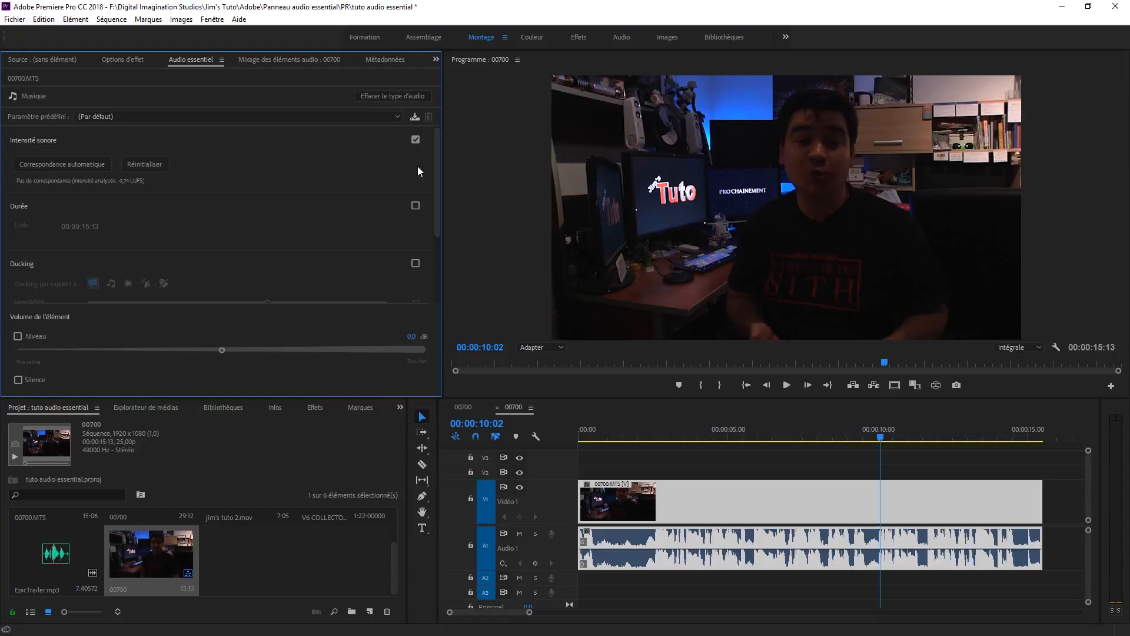
# - Switch the clip's audio type to Effets sonores and examine its presets, reverb options and Défilement position setting
pyautogui.click(362, 95)
pyautogui.click(203, 208)
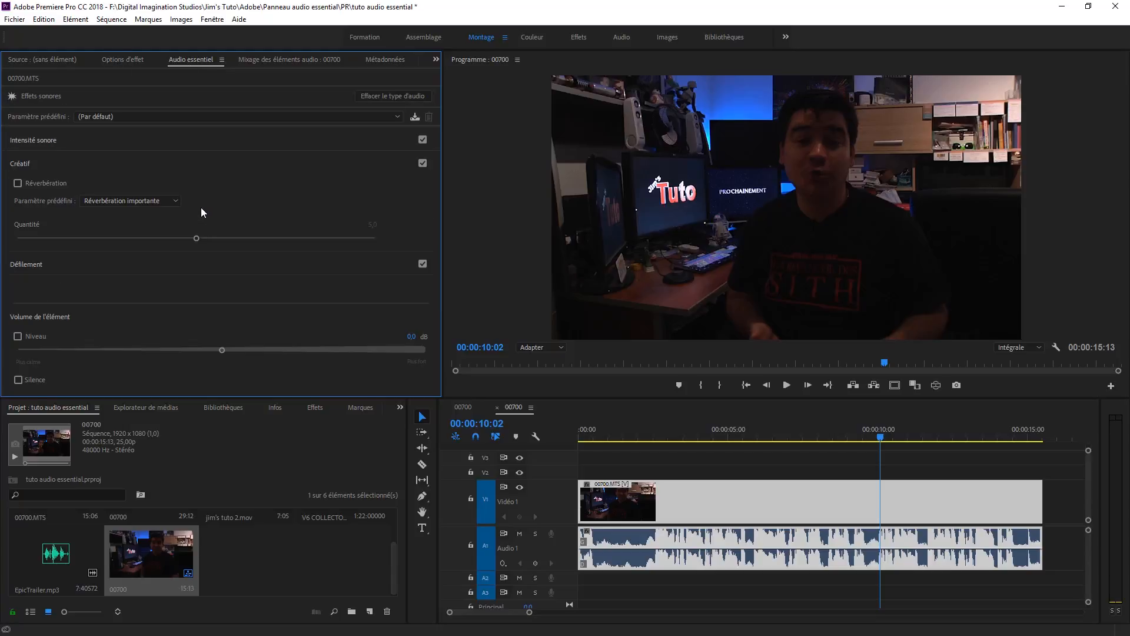
pyautogui.click(148, 201)
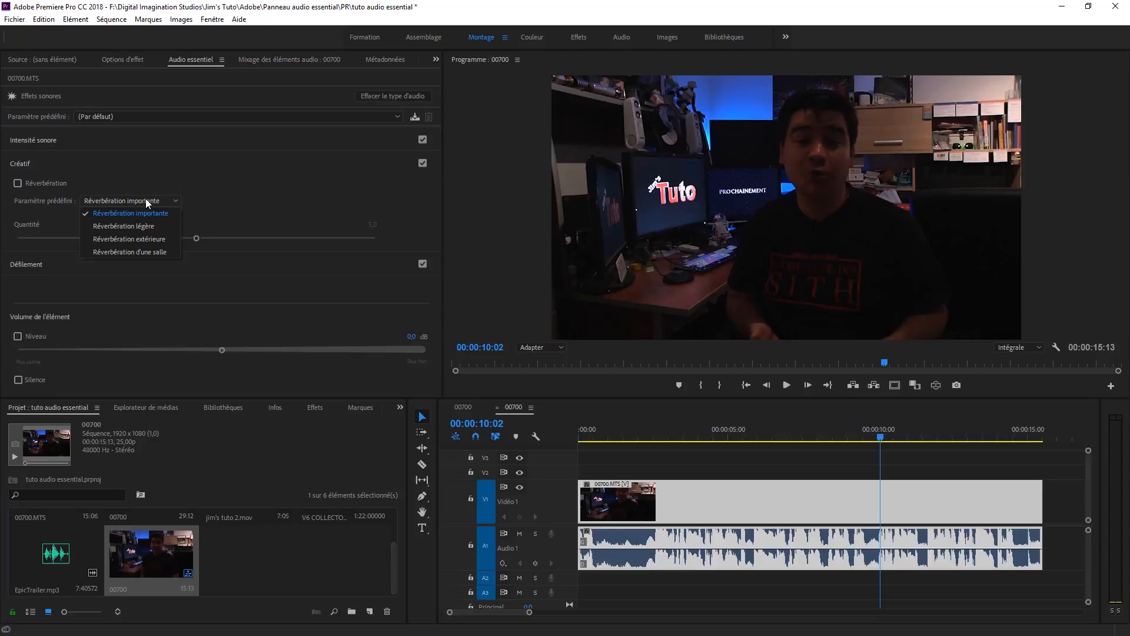
pyautogui.click(122, 117)
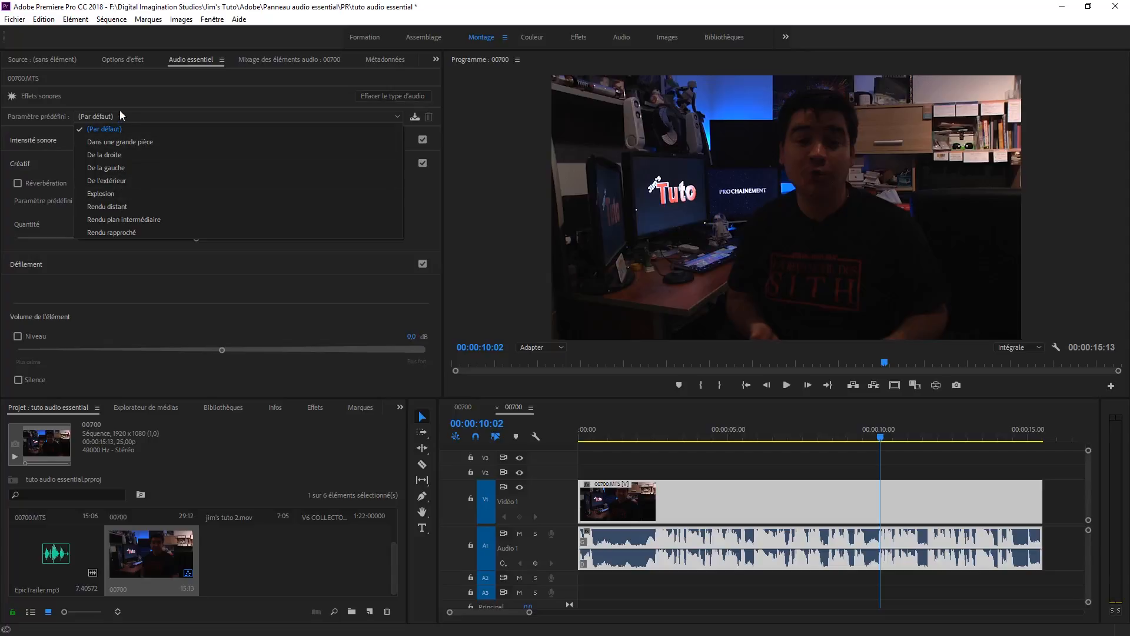
pyautogui.click(112, 127)
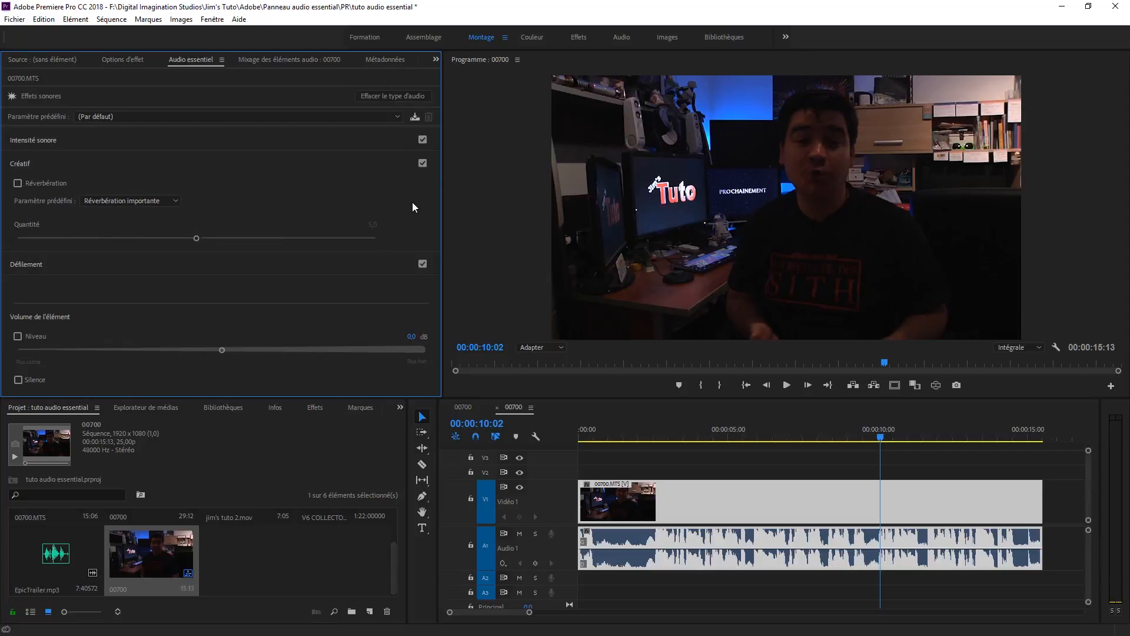
pyautogui.click(27, 263)
pyautogui.moveTo(437, 253); pyautogui.dragTo(438, 280)
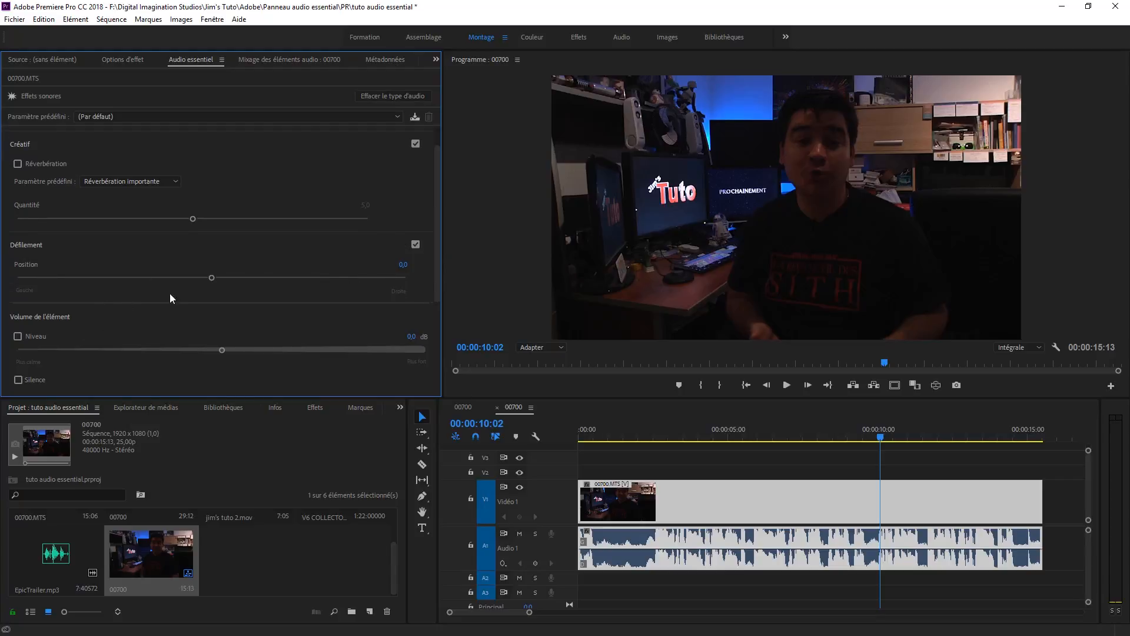
pyautogui.click(16, 247)
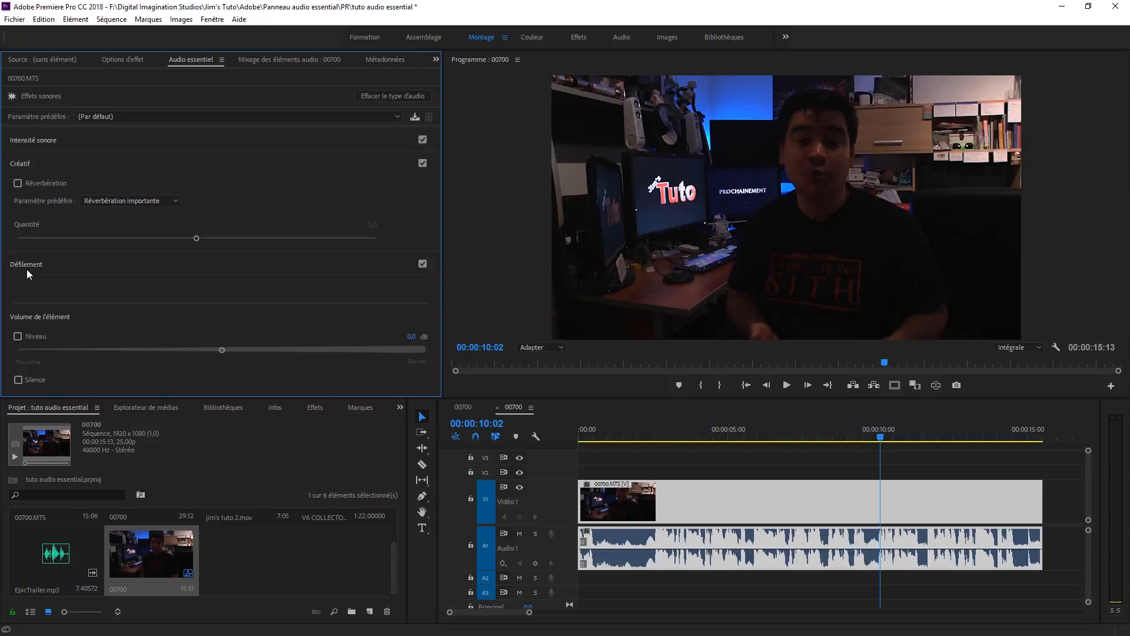
# - Switch the clip's audio type to Ambiance and examine its general presets and reverb presets
pyautogui.click(418, 96)
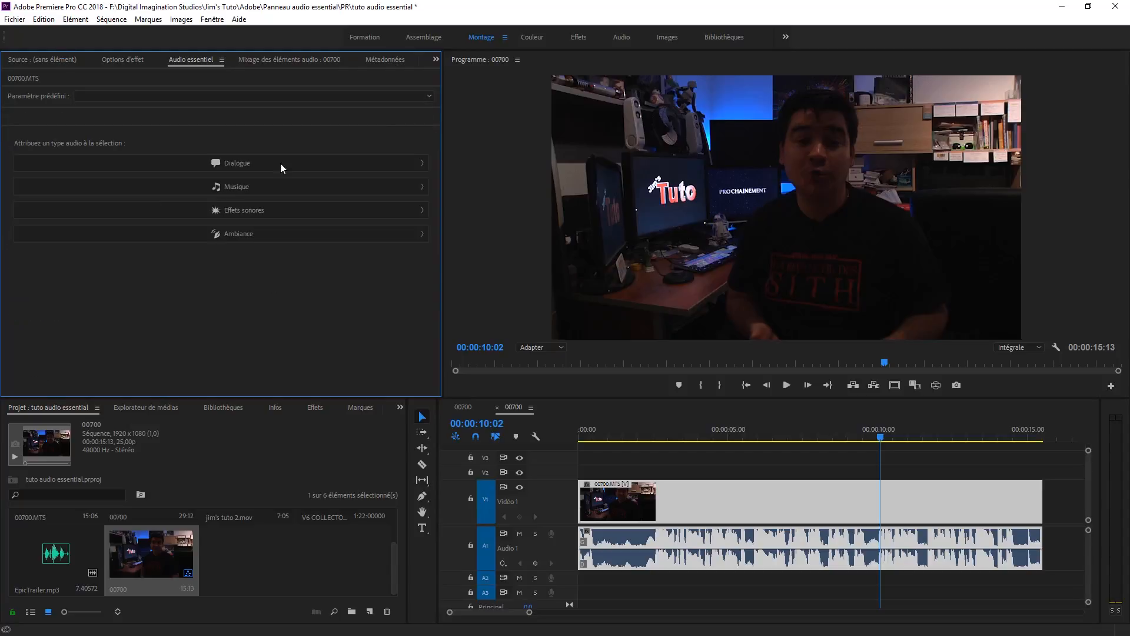
pyautogui.click(230, 233)
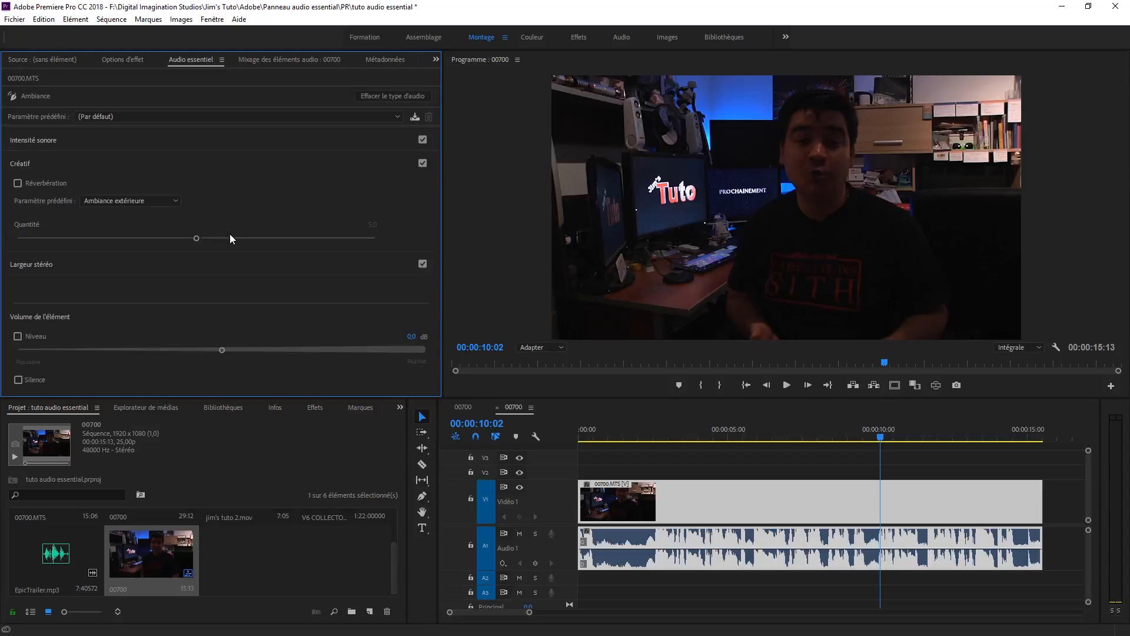
pyautogui.click(217, 117)
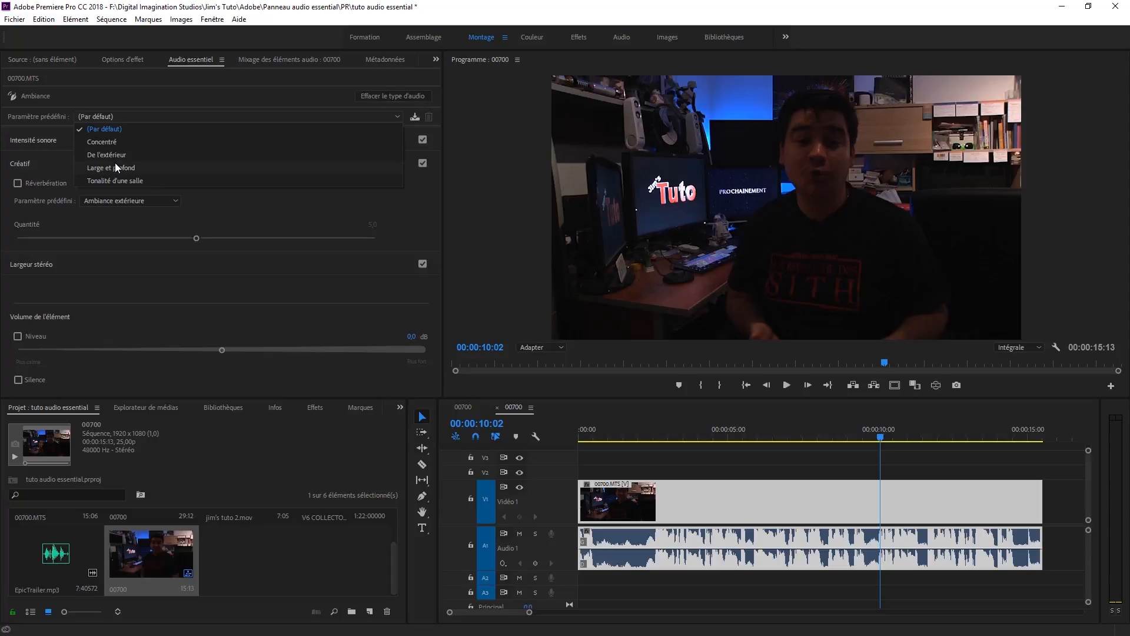
pyautogui.click(121, 112)
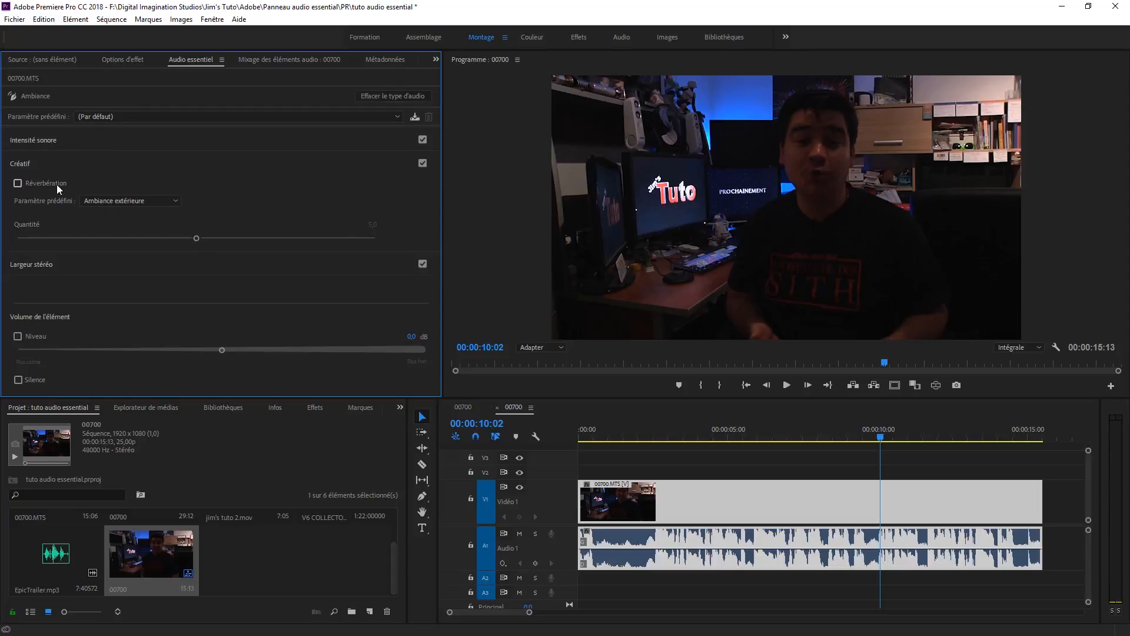
pyautogui.click(121, 201)
pyautogui.click(121, 204)
# - Clear the Ambiance type from the clip, briefly assign Musique and clear that type as well
pyautogui.click(362, 96)
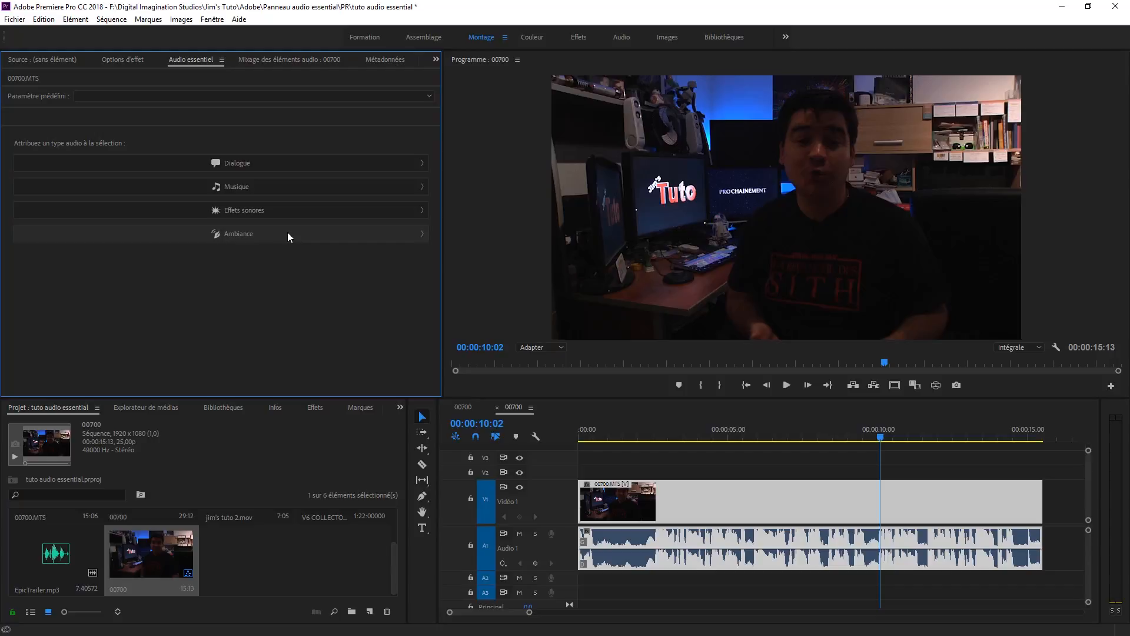
pyautogui.click(247, 186)
pyautogui.click(368, 95)
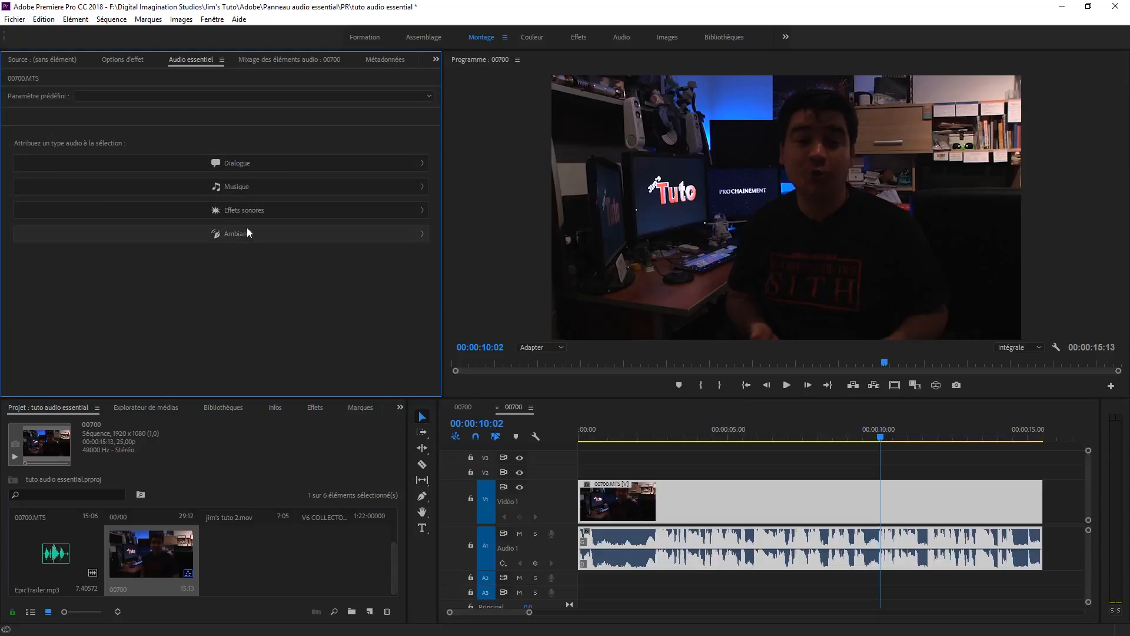